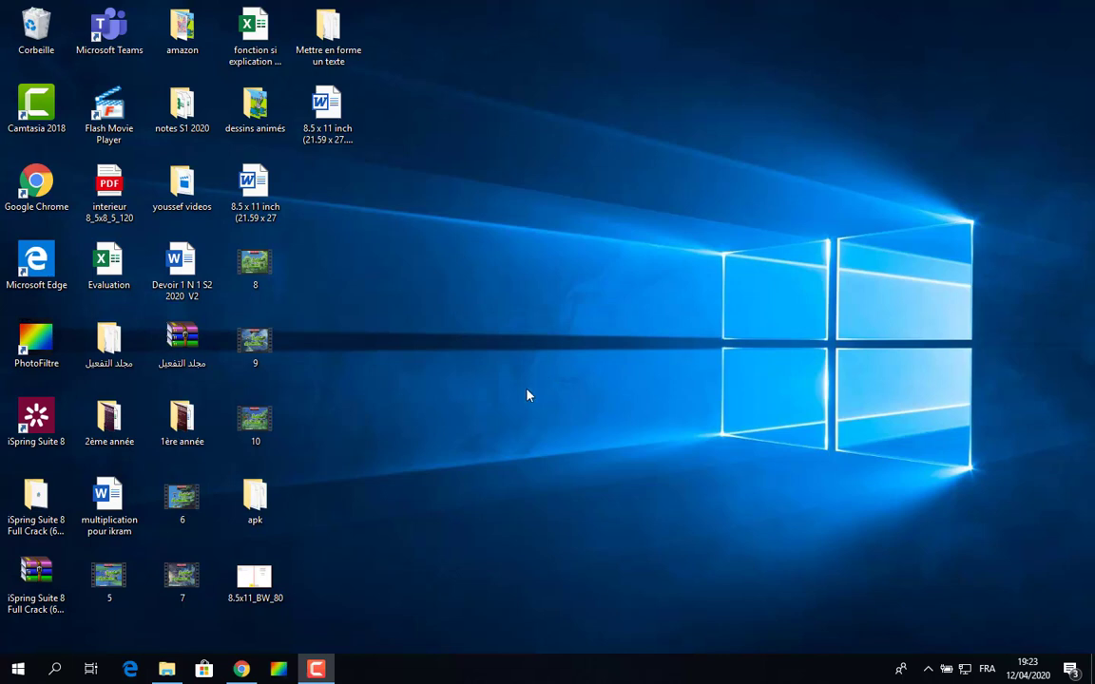
Find Microsoft Word through the Windows search and open it with a blank document.
click(52, 666)
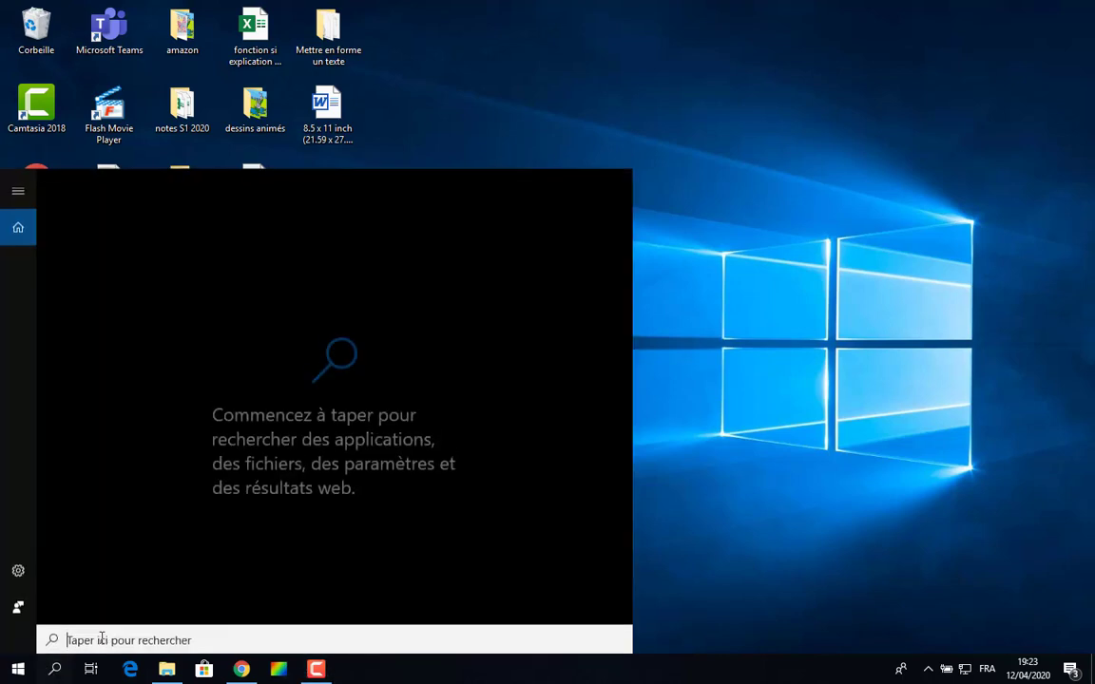
text(wo)
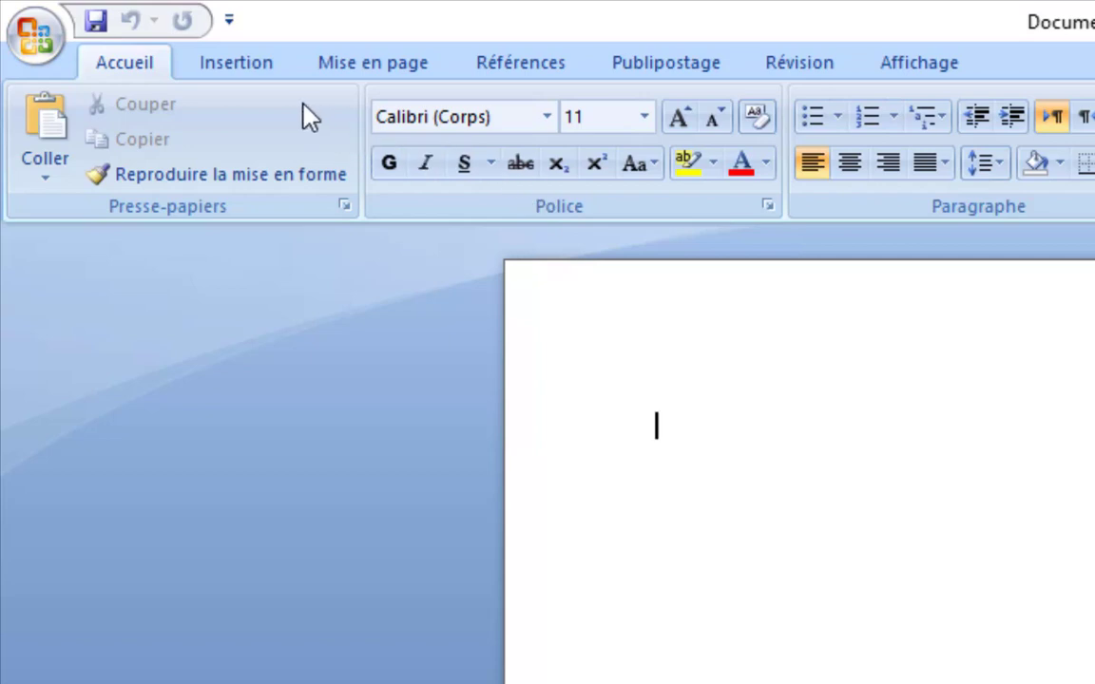
Insert the picture mask-2177087 3 from the coloring book folder into the blank document.
click(219, 66)
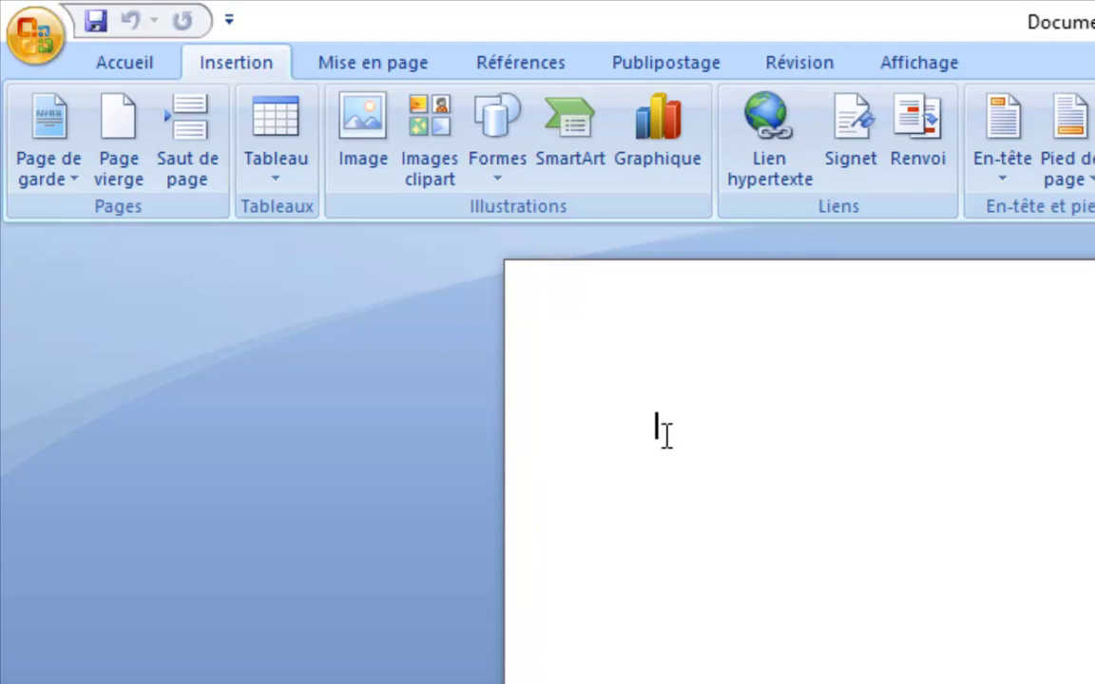
click(365, 176)
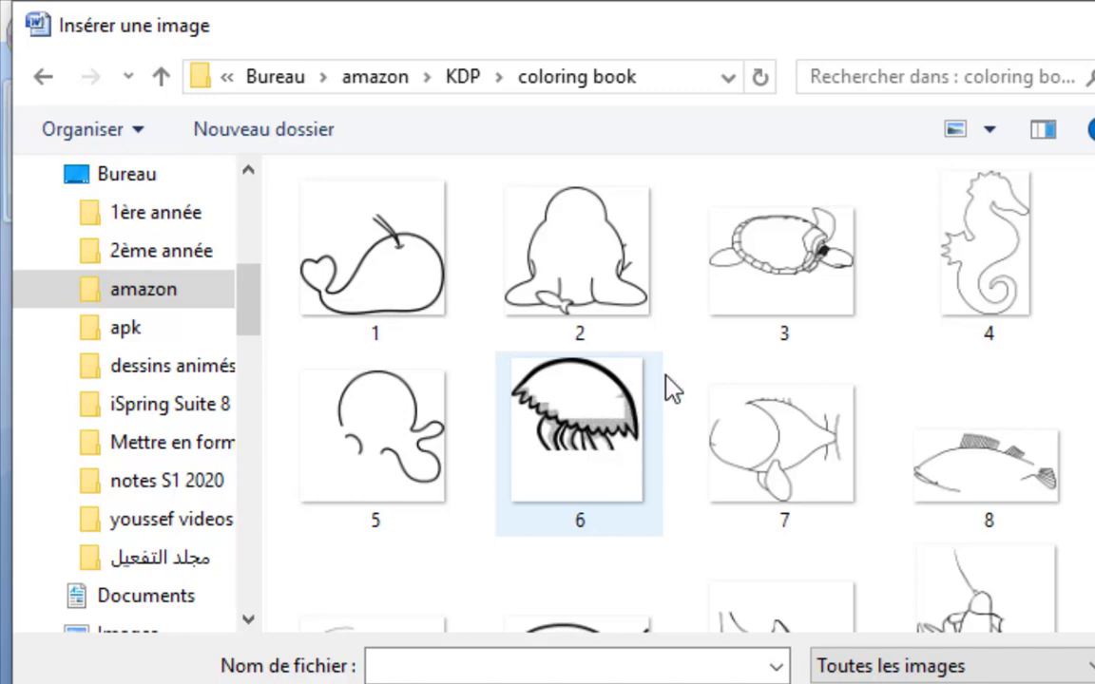
scroll(848, 513, down, 8)
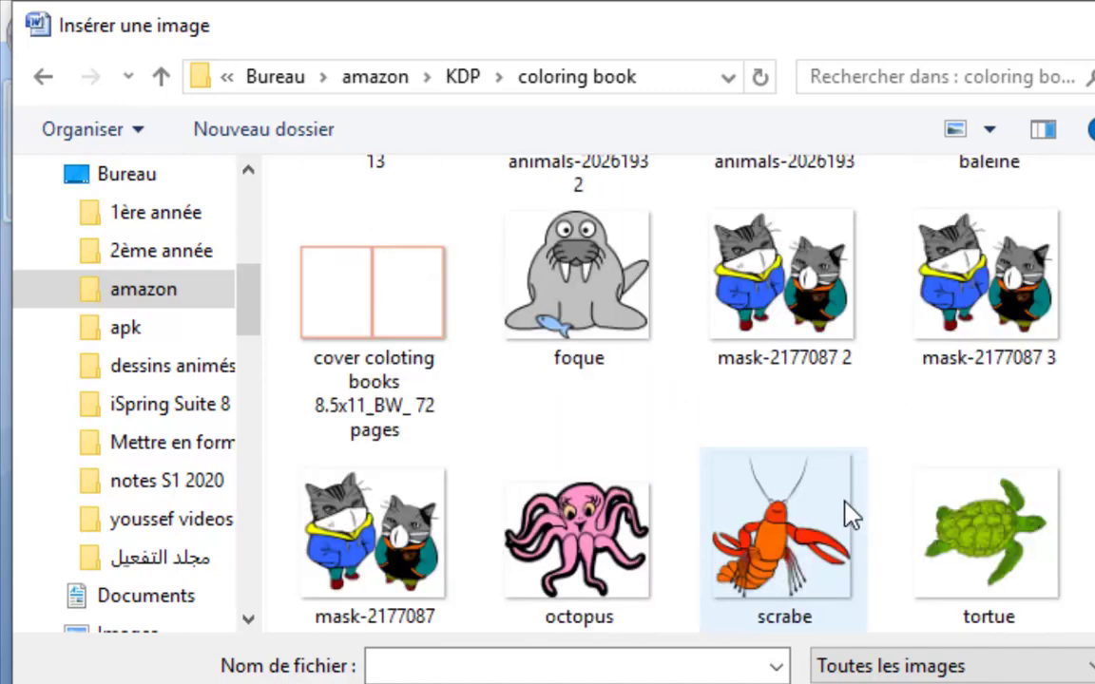
click(936, 355)
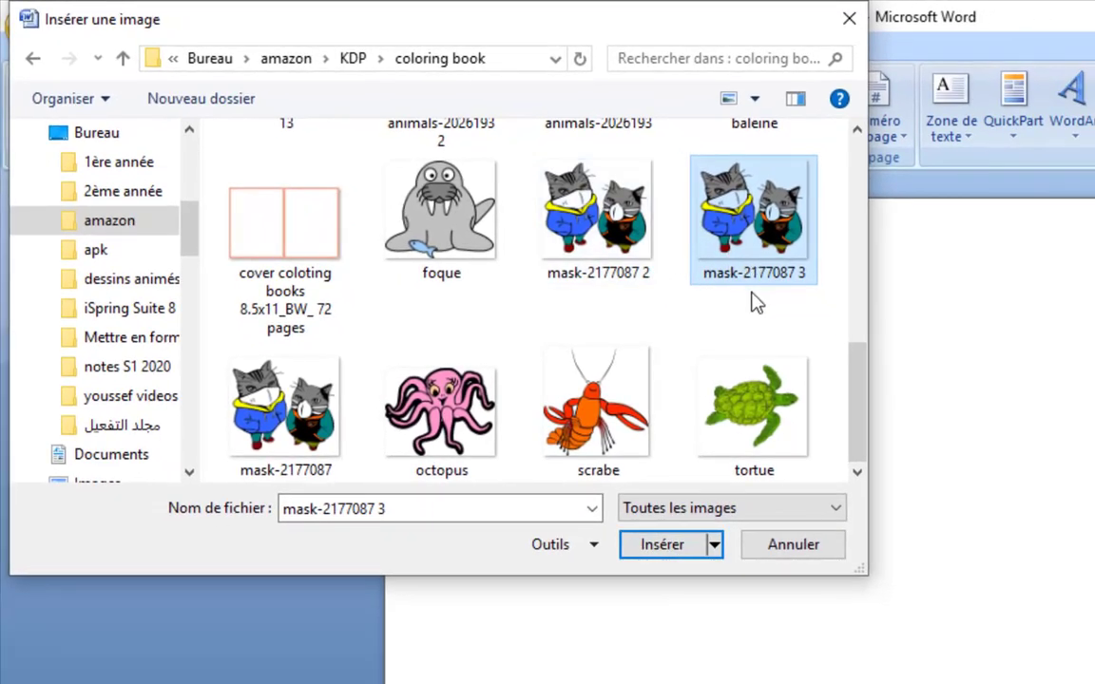
click(661, 558)
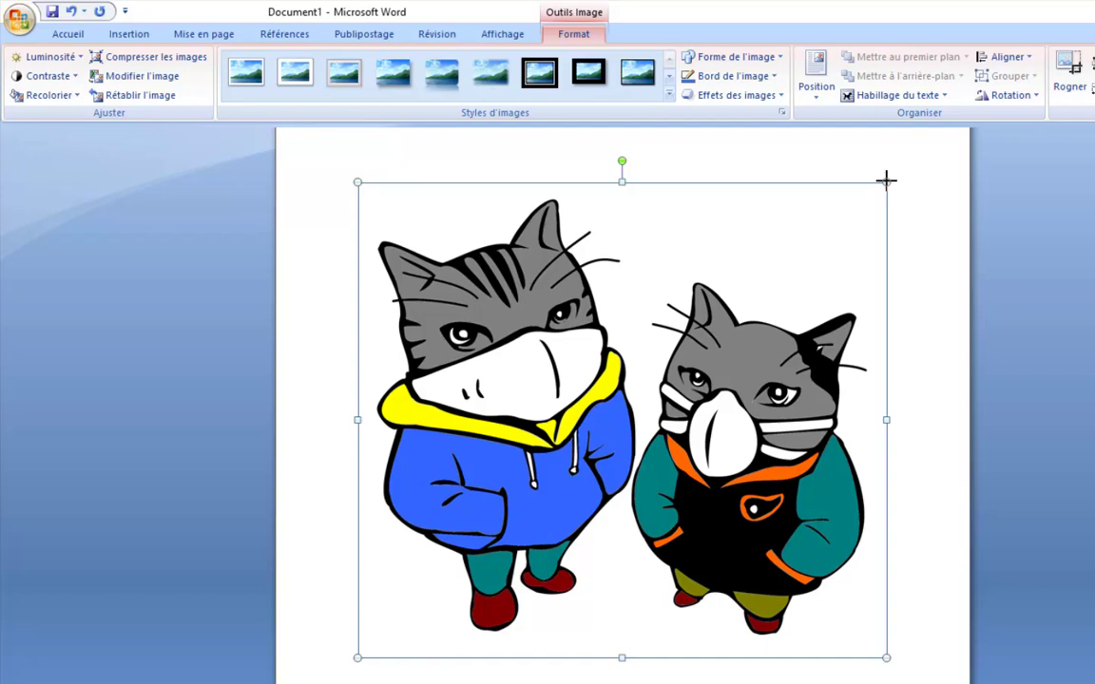
Shrink the cat picture to about half its size, then set its height to 7,05 cm.
drag(886, 180, 611, 433)
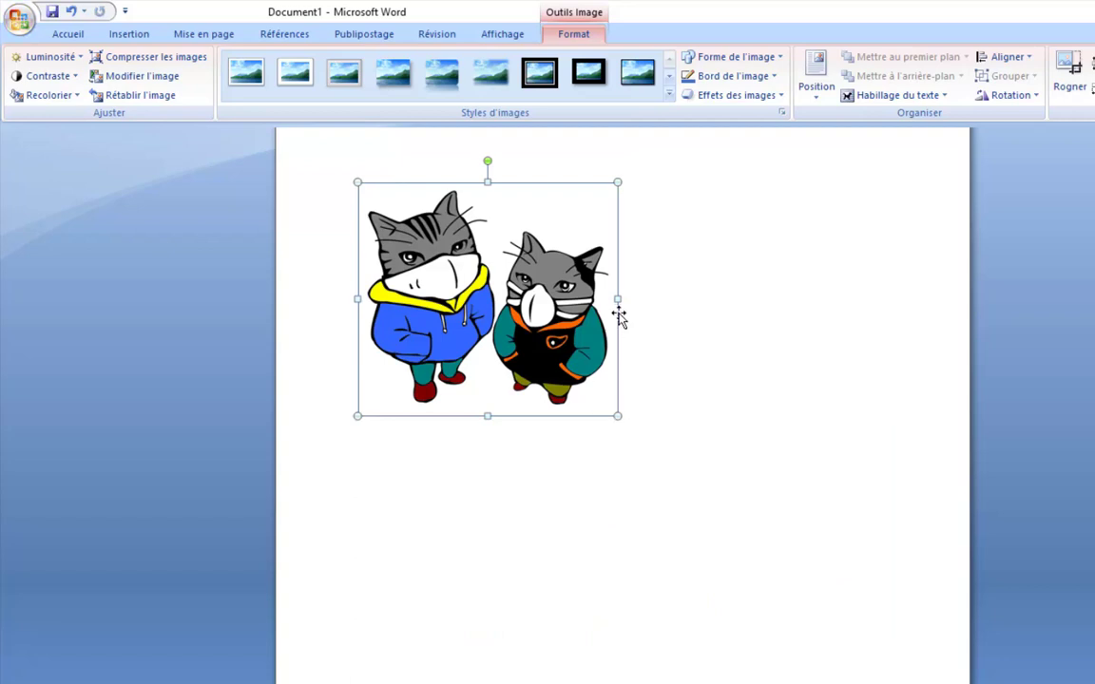
mouse_move(617, 301)
mouse_down()
mouse_move(769, 299)
mouse_move(611, 302)
mouse_move(605, 311)
mouse_move(624, 312)
mouse_up()
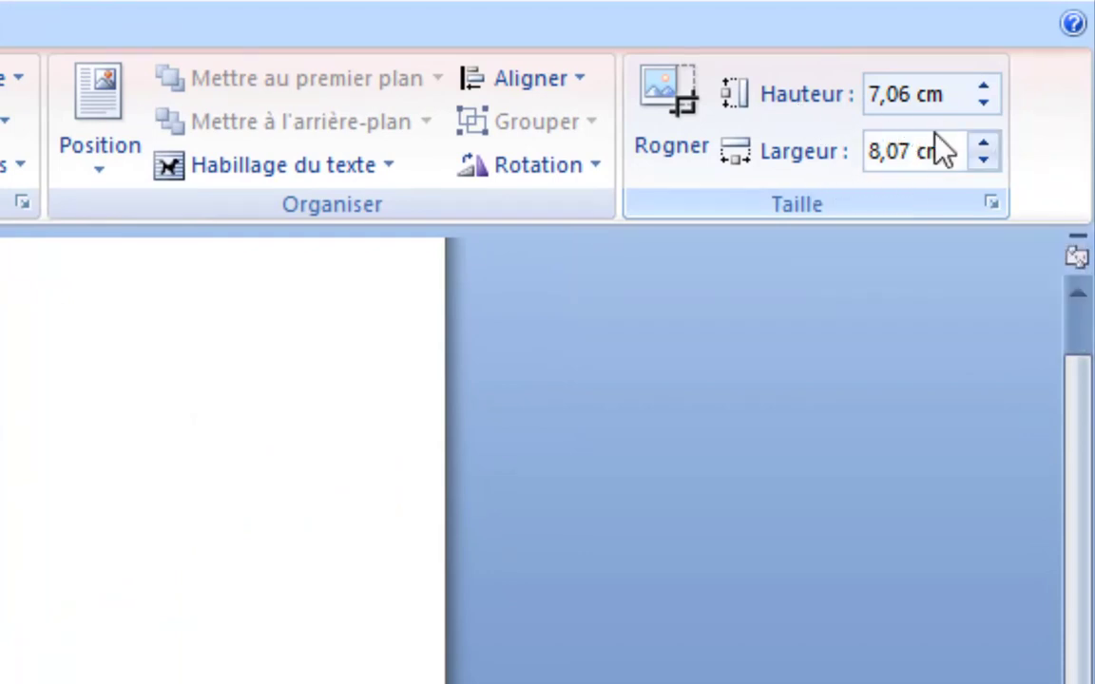
click(902, 94)
key(BackSpace)
text(5)
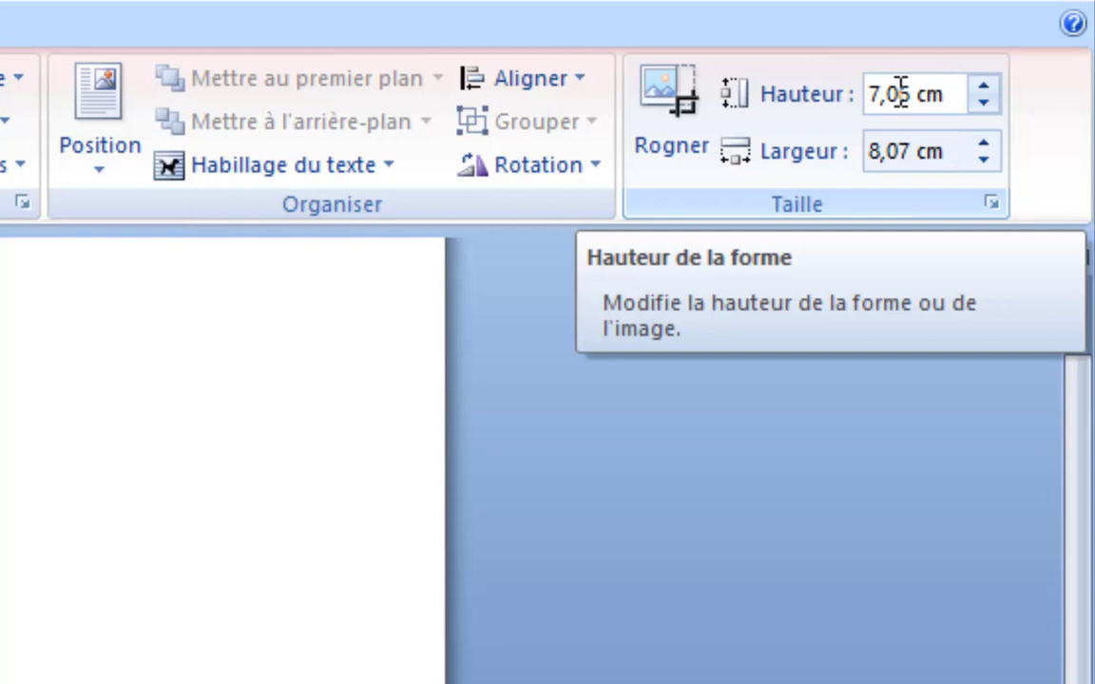
key(Return)
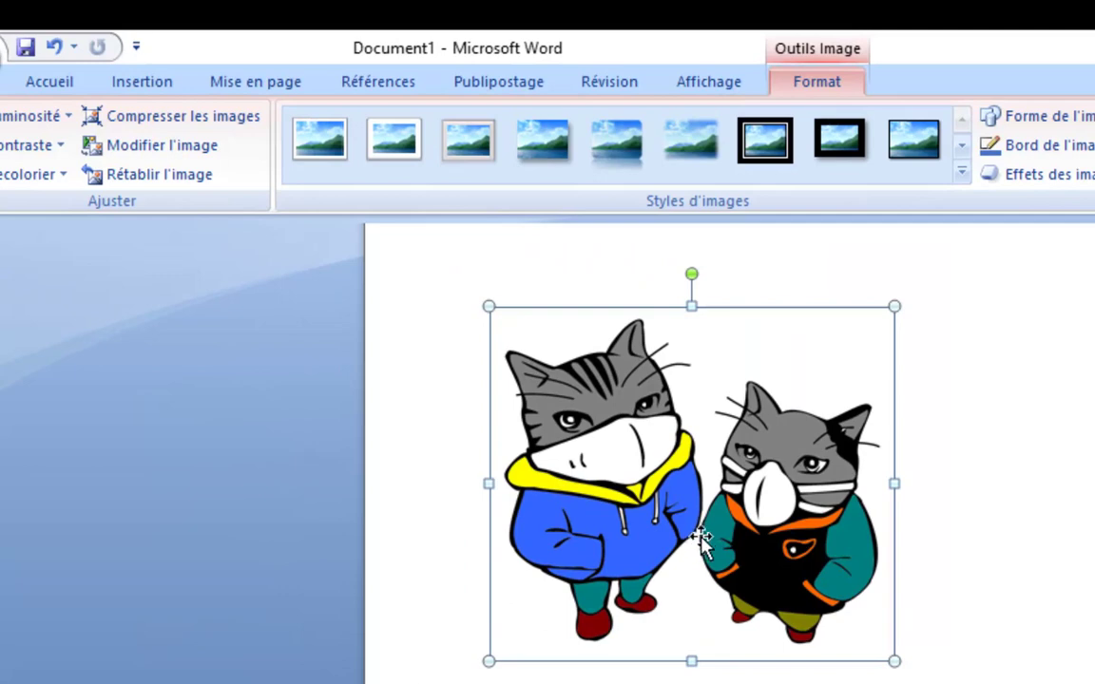
Set the cat picture's text wrapping to Carré.
right_click(671, 460)
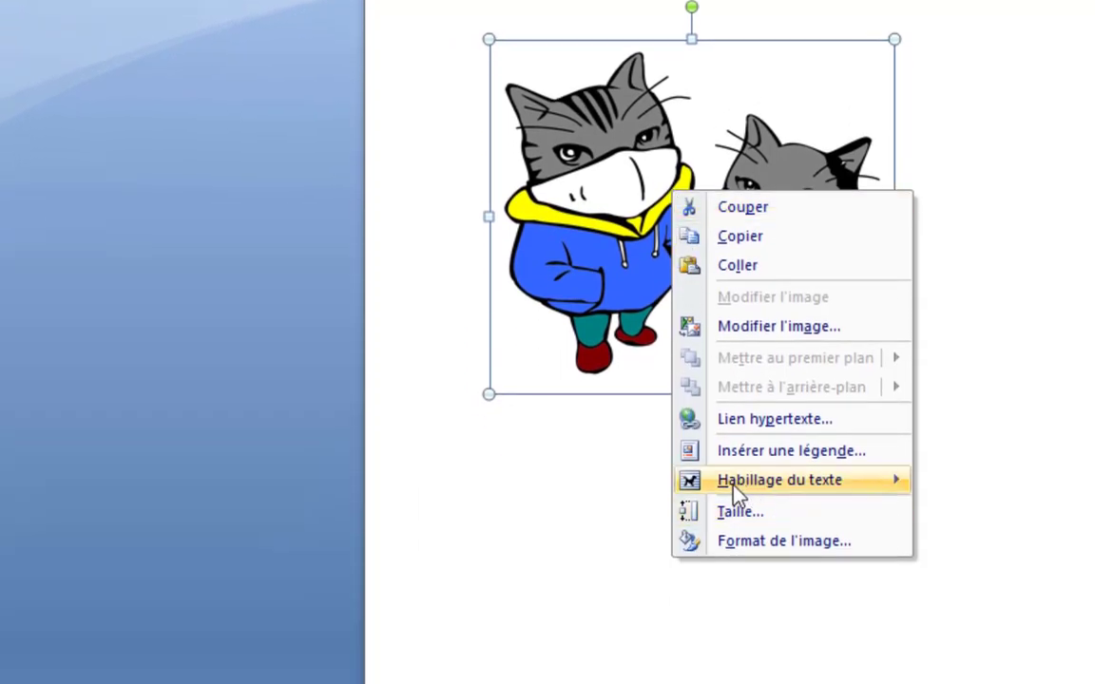
mouse_move(753, 478)
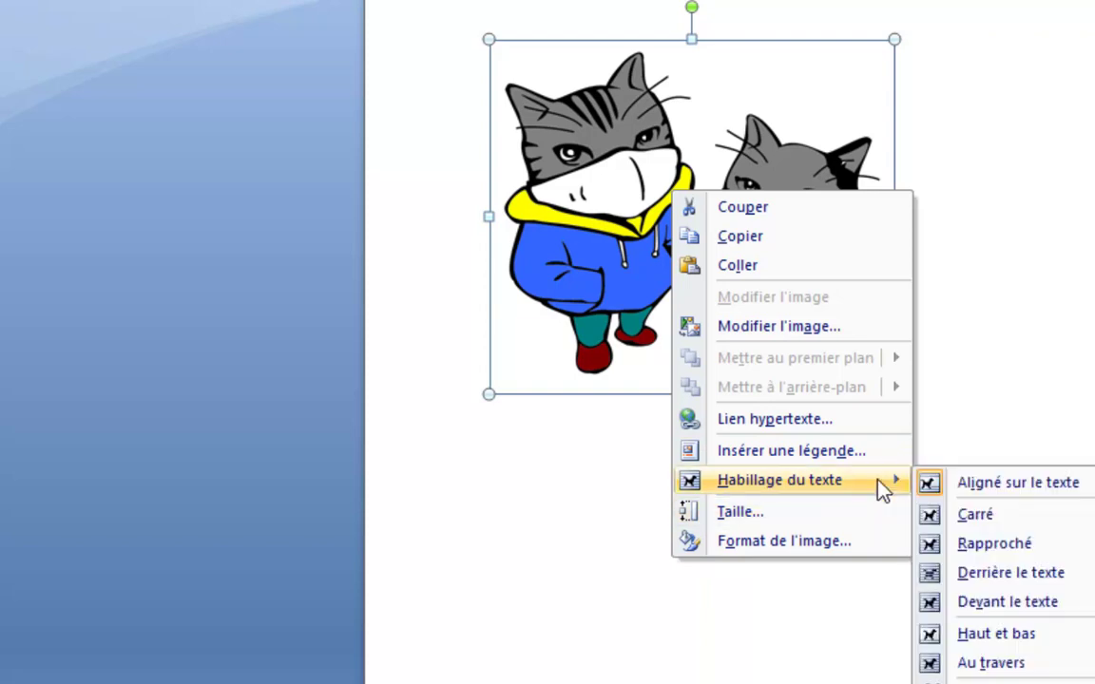
click(995, 517)
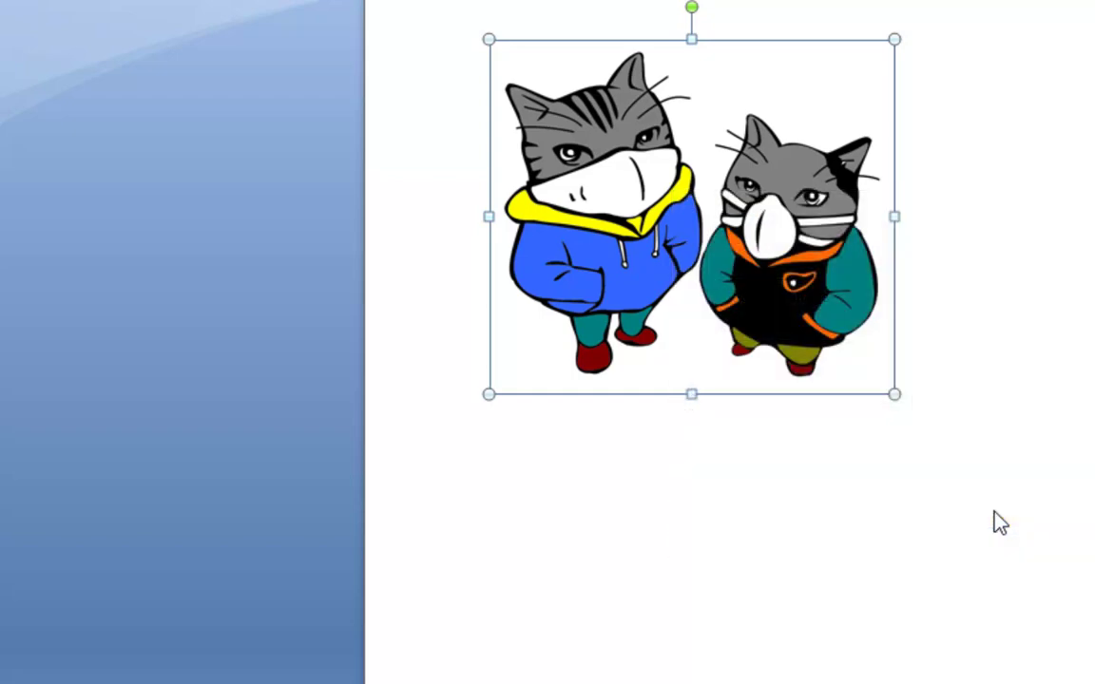
Move the cat picture to several places on the page and back near its upper-left corner, then delete it.
drag(706, 211, 1007, 401)
drag(1011, 447, 1094, 250)
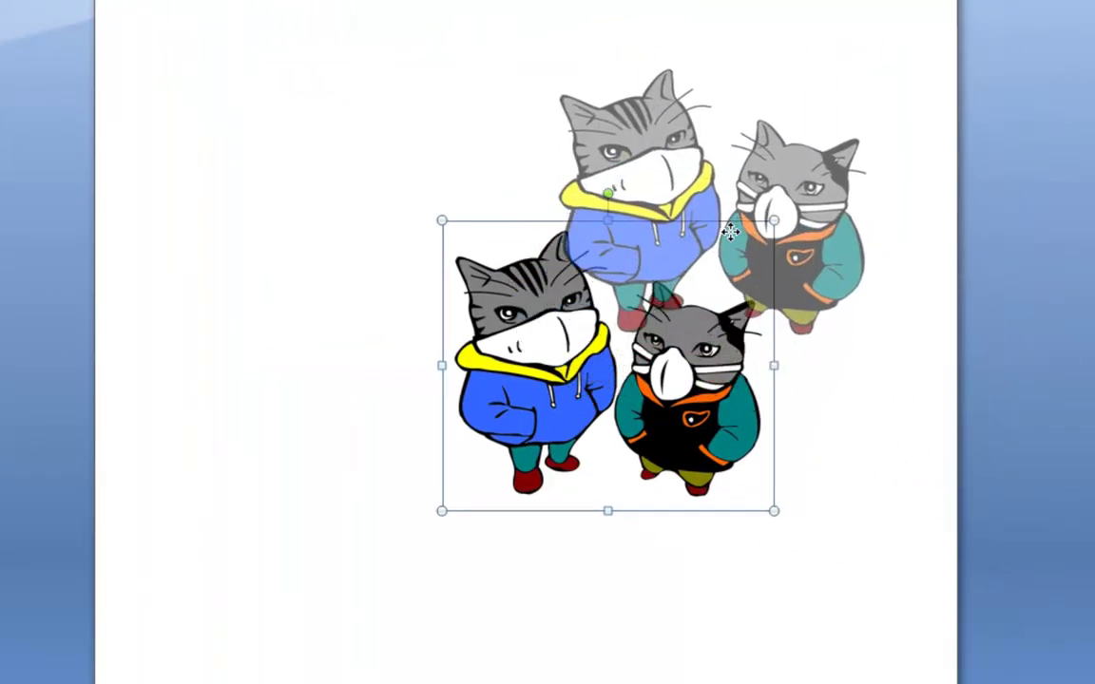
drag(730, 231, 835, 67)
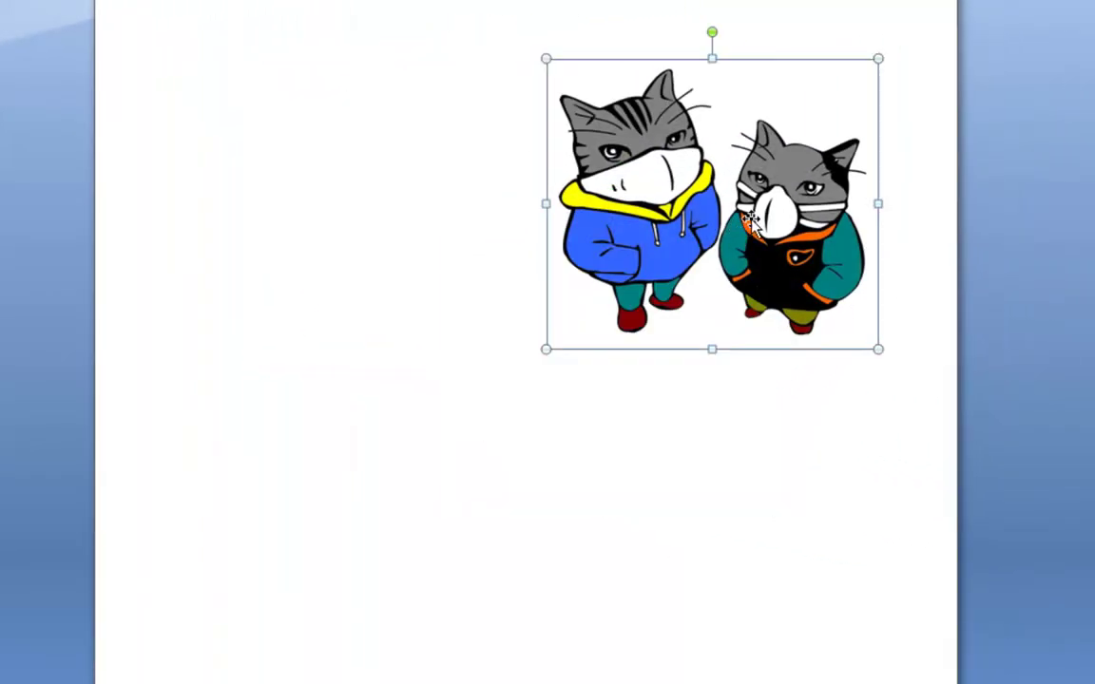
drag(755, 176, 430, 574)
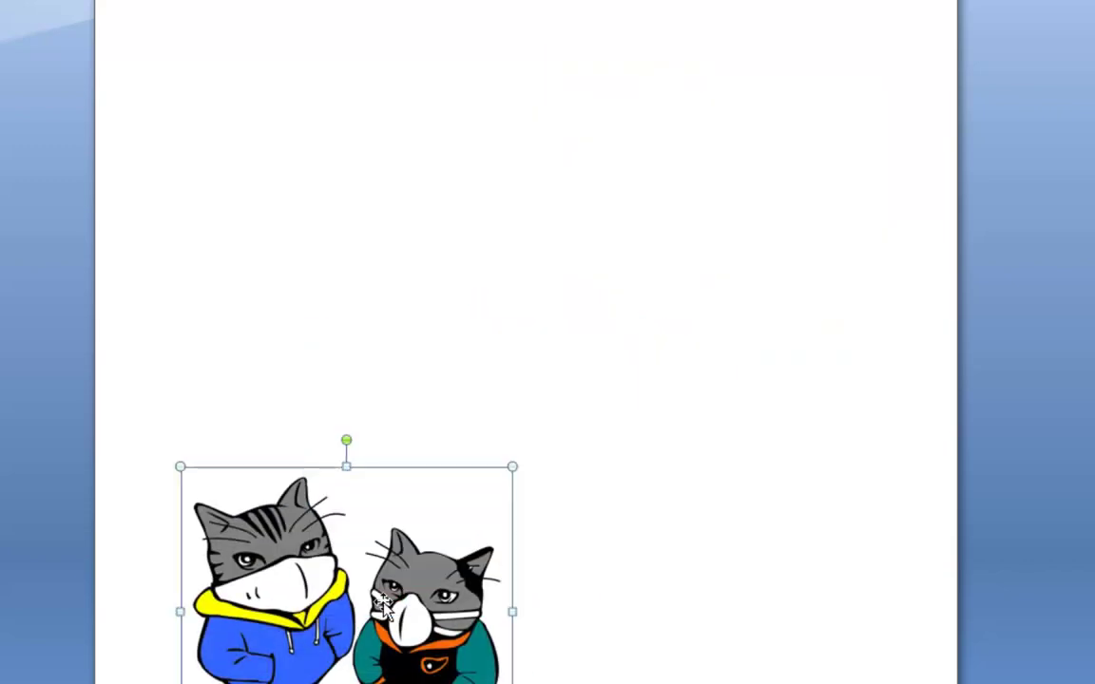
drag(340, 622, 372, 219)
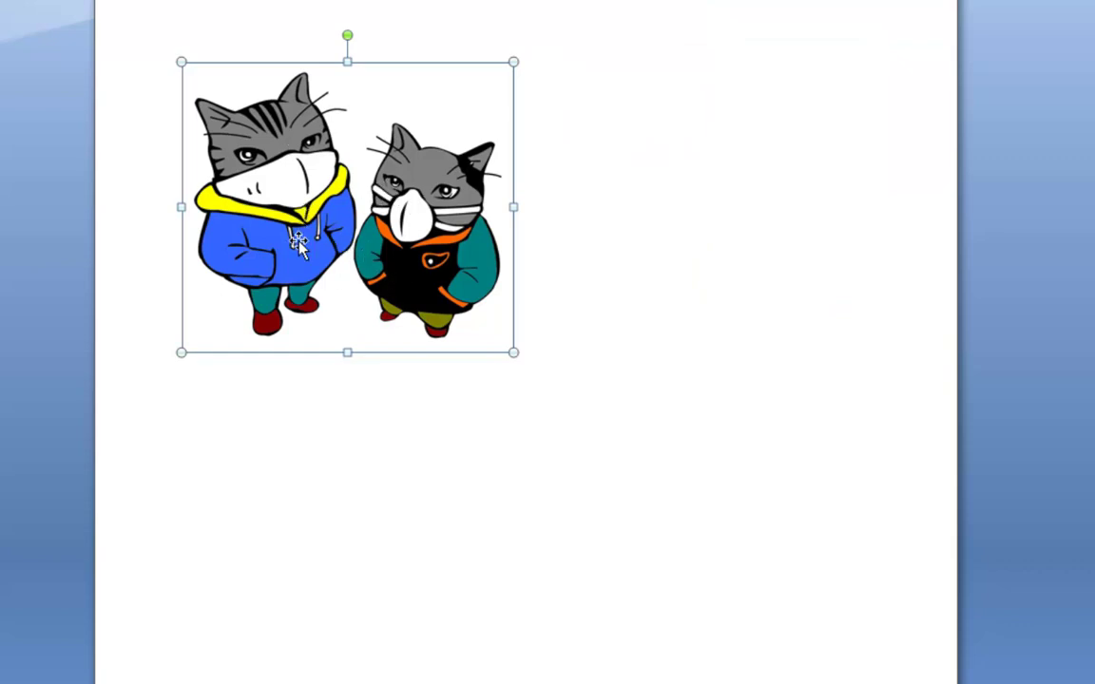
key(Delete)
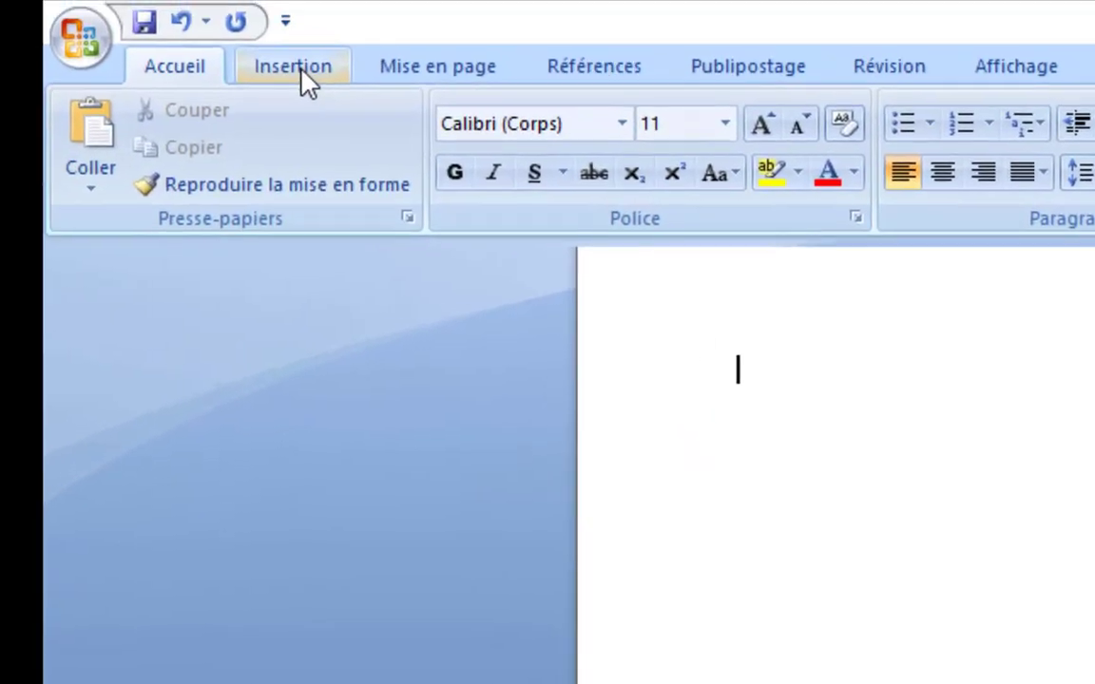
Search the clip art for "fleur" in all collections.
click(300, 71)
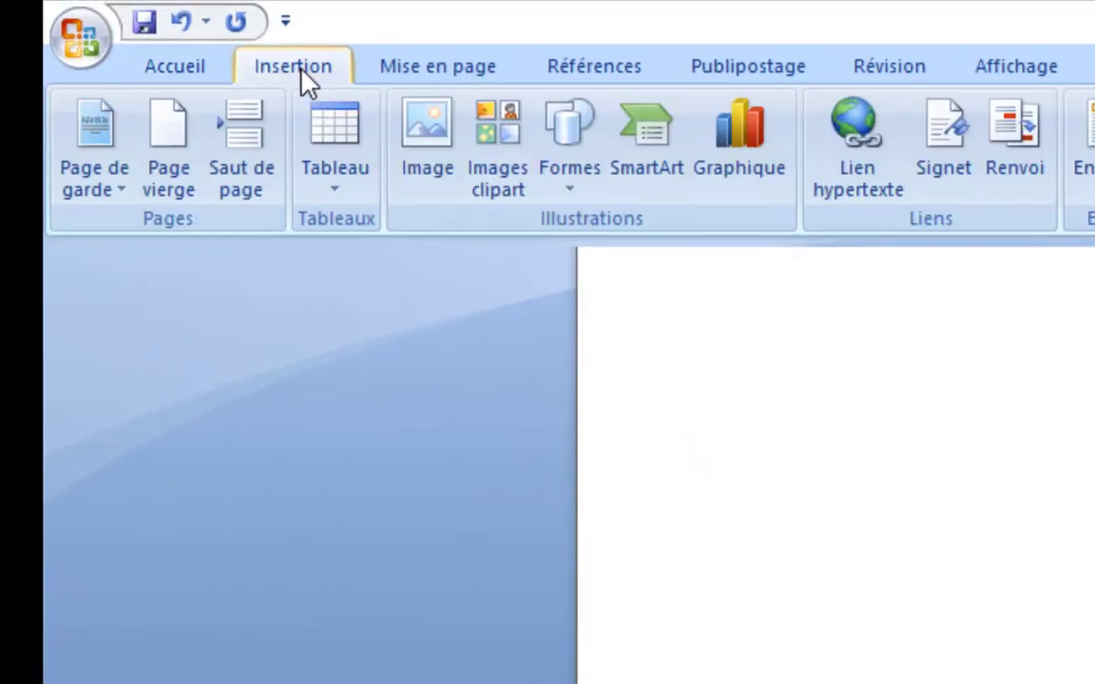
click(509, 171)
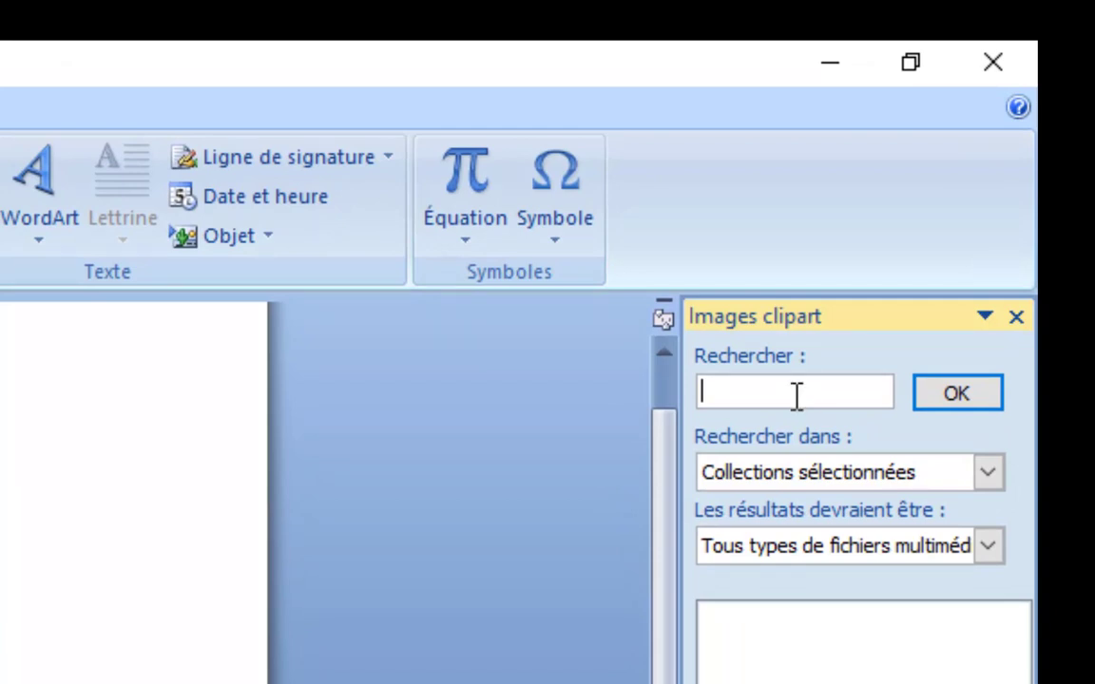
text(fleur)
click(979, 391)
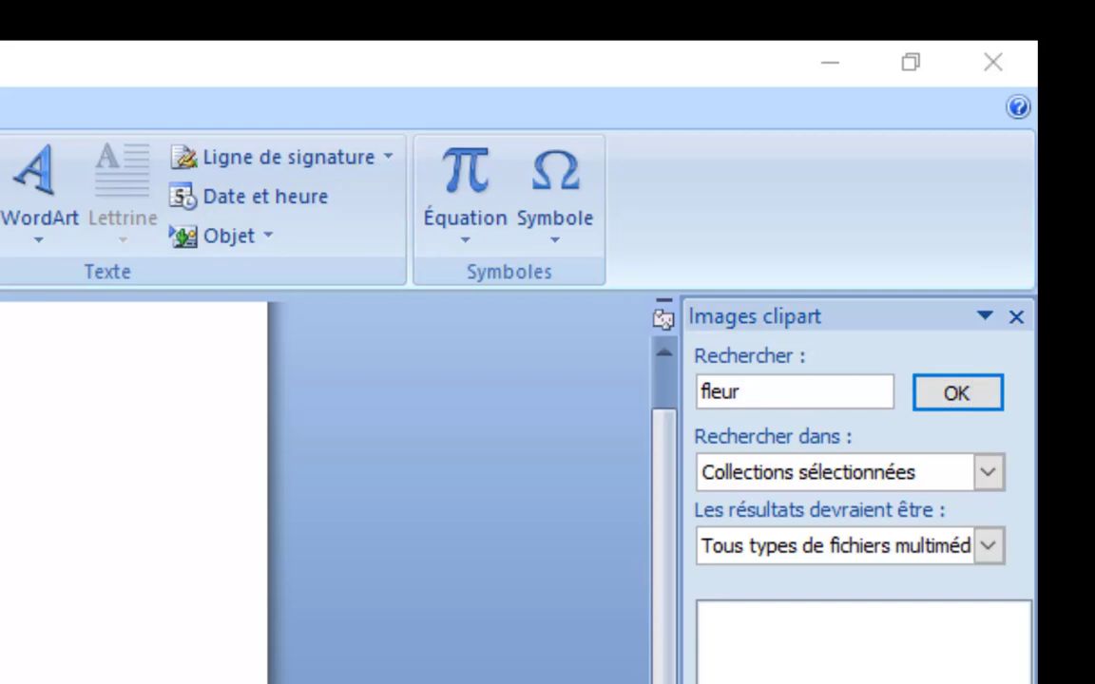
key(Return)
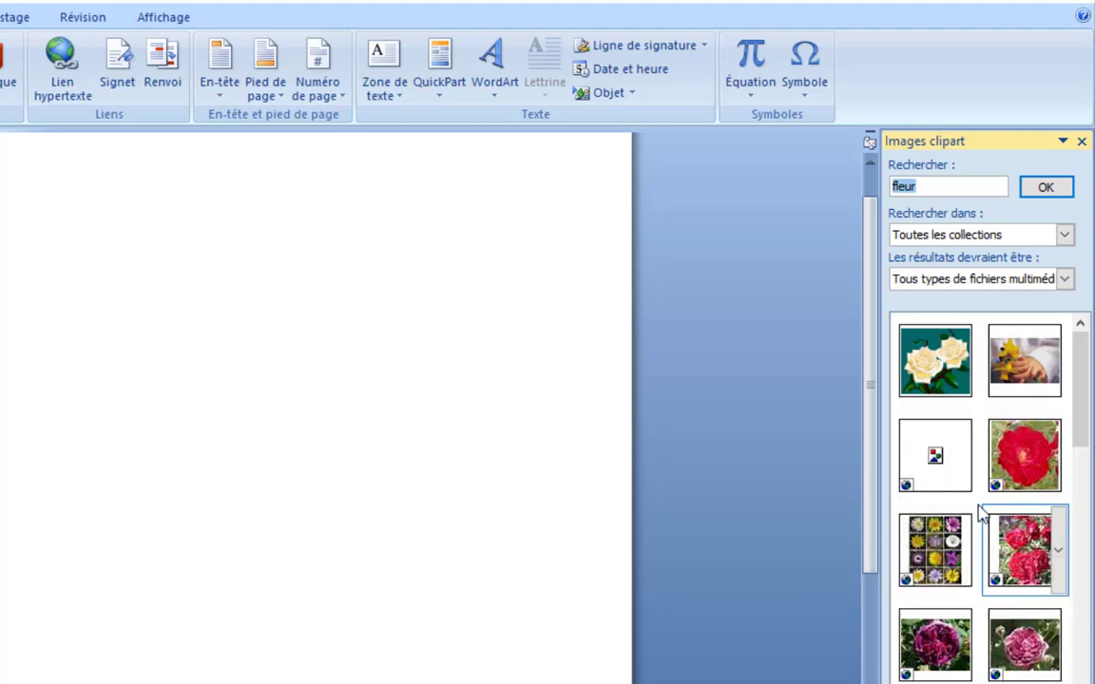
Insert the clip of two white roses on a green background and look through the other flower clips.
click(933, 358)
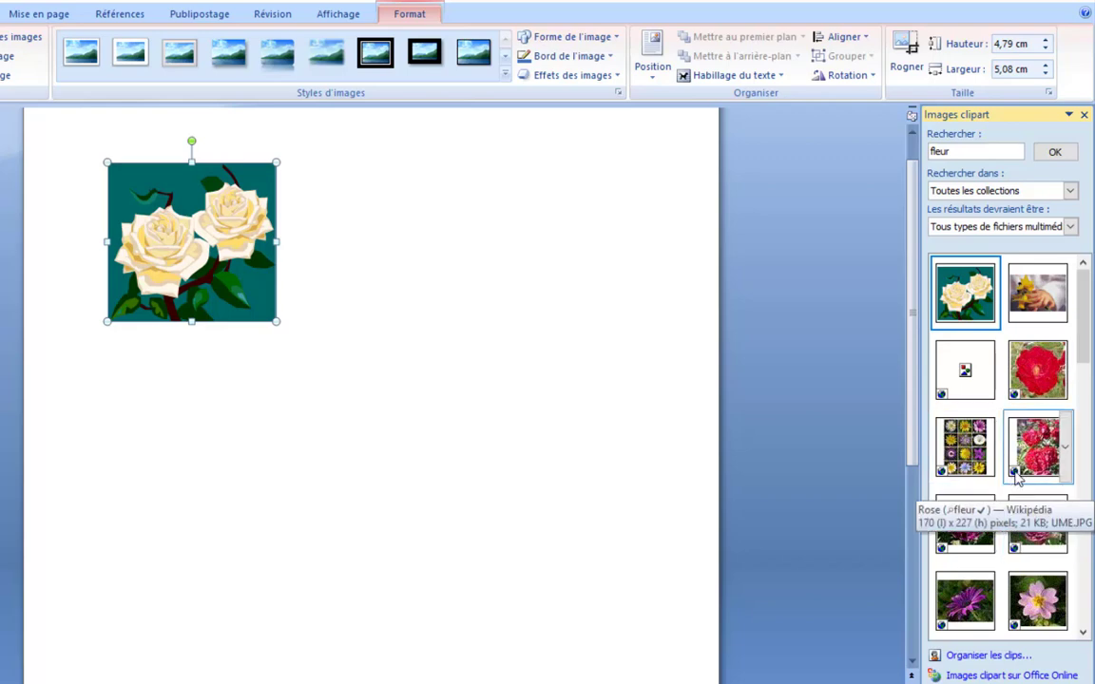
scroll(1032, 466, down, 8)
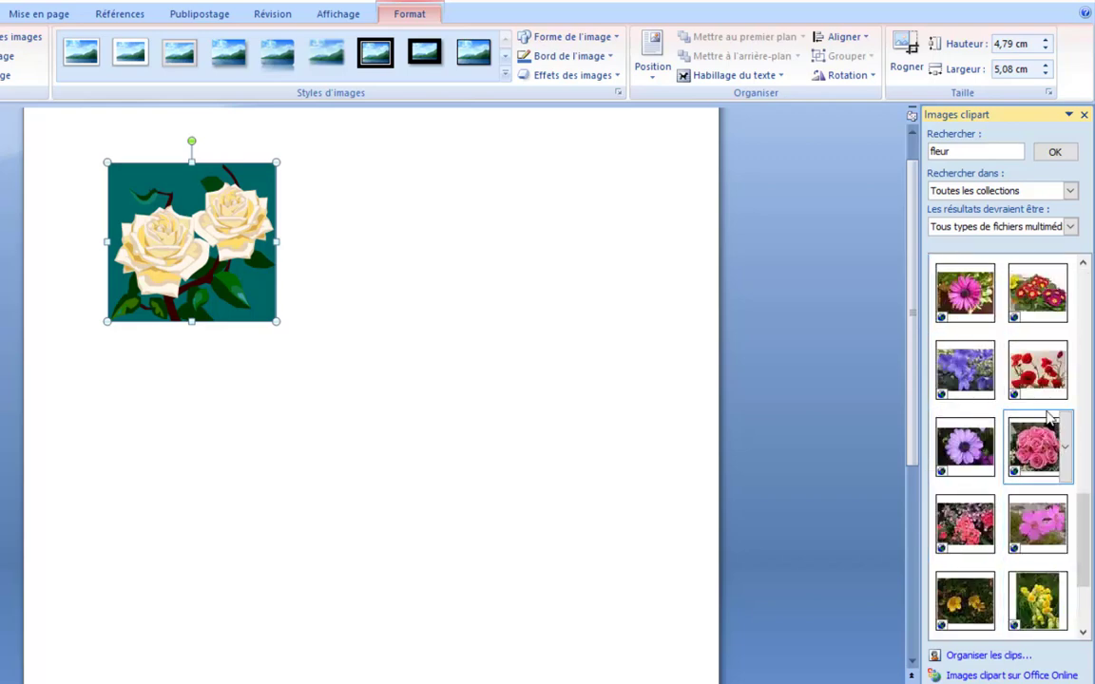
scroll(1015, 490, up, 8)
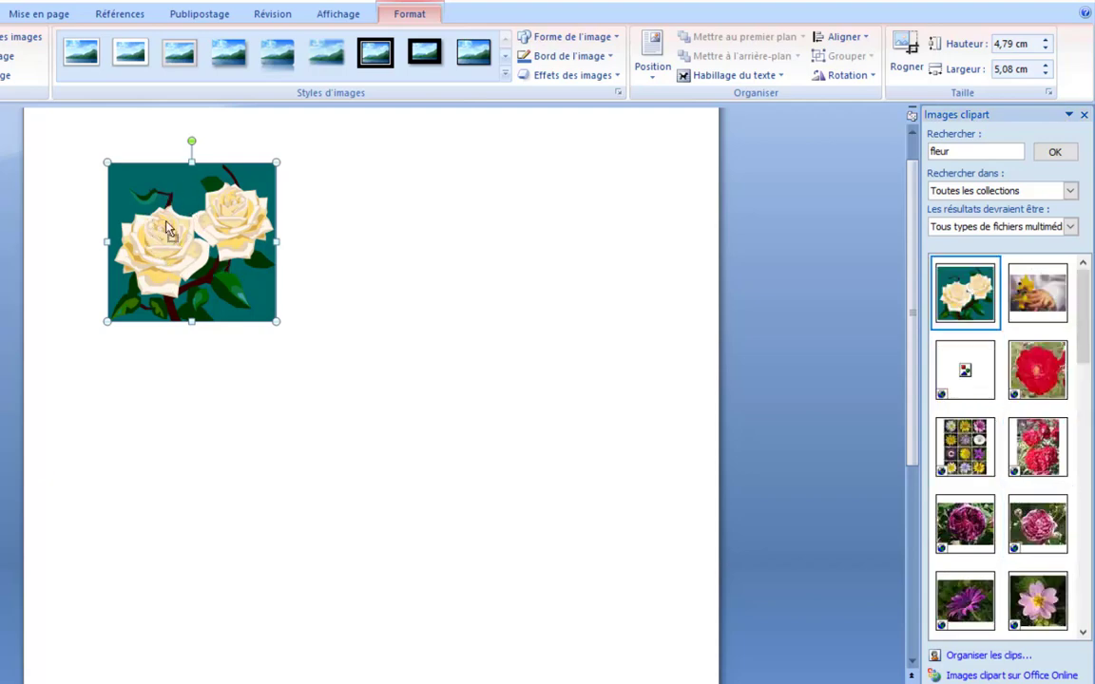
Set the text wrapping of the white roses picture to Carré.
click(566, 203)
click(240, 249)
right_click(178, 241)
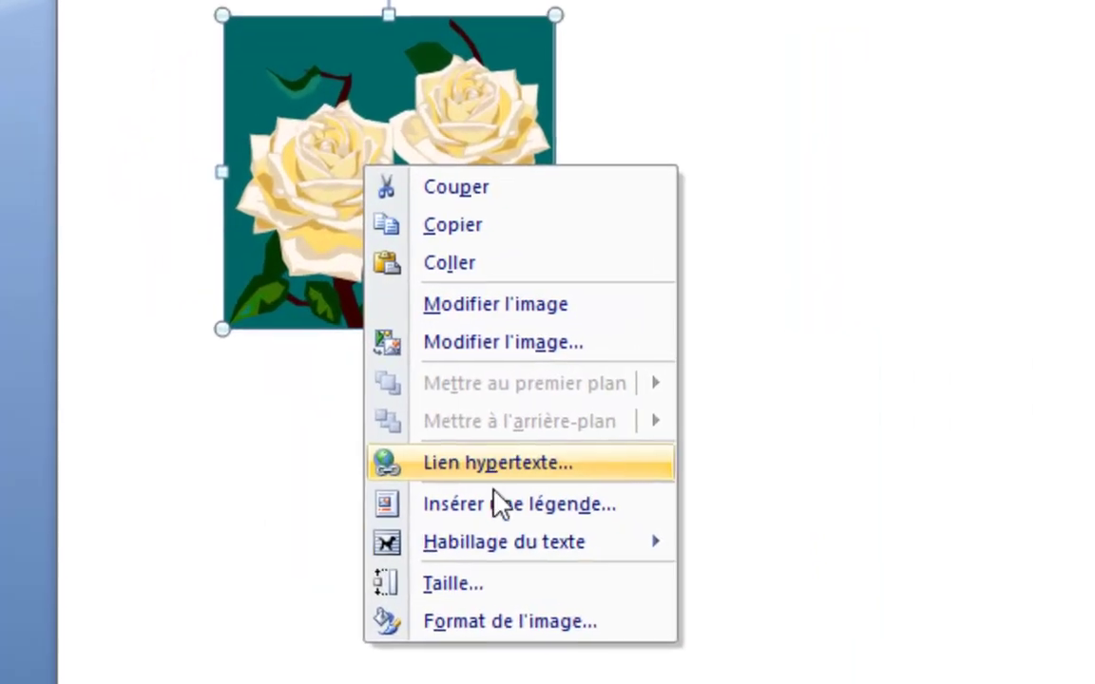
mouse_move(248, 432)
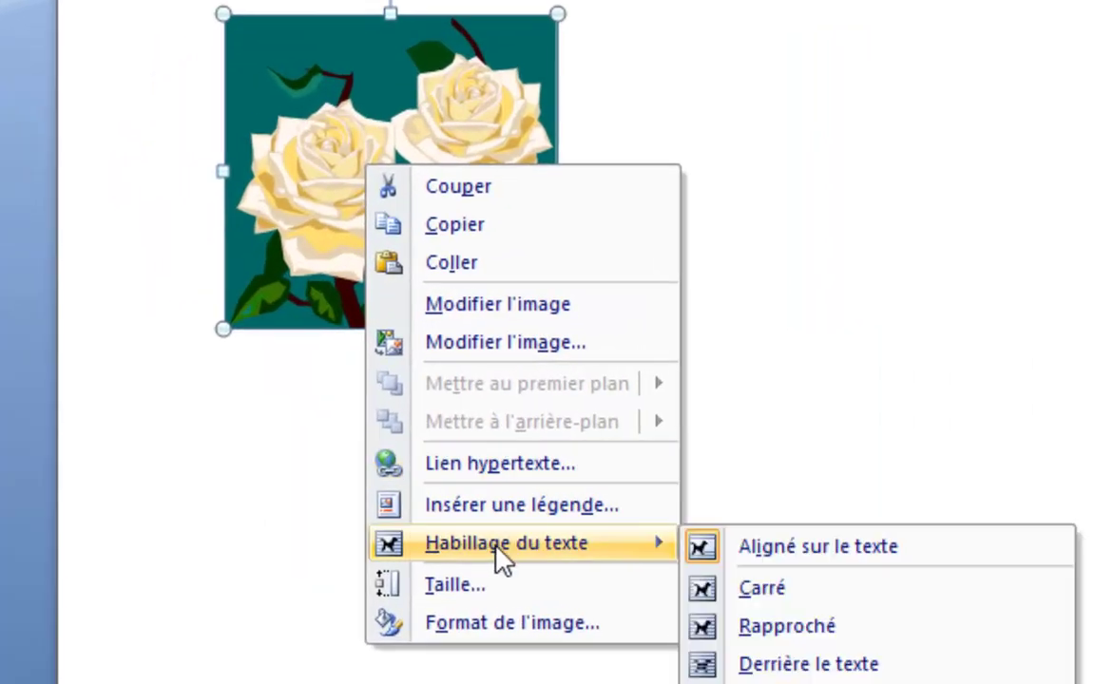
click(695, 589)
Move the roses picture across the page and back near its upper-left corner, then deselect it.
drag(435, 257, 1091, 273)
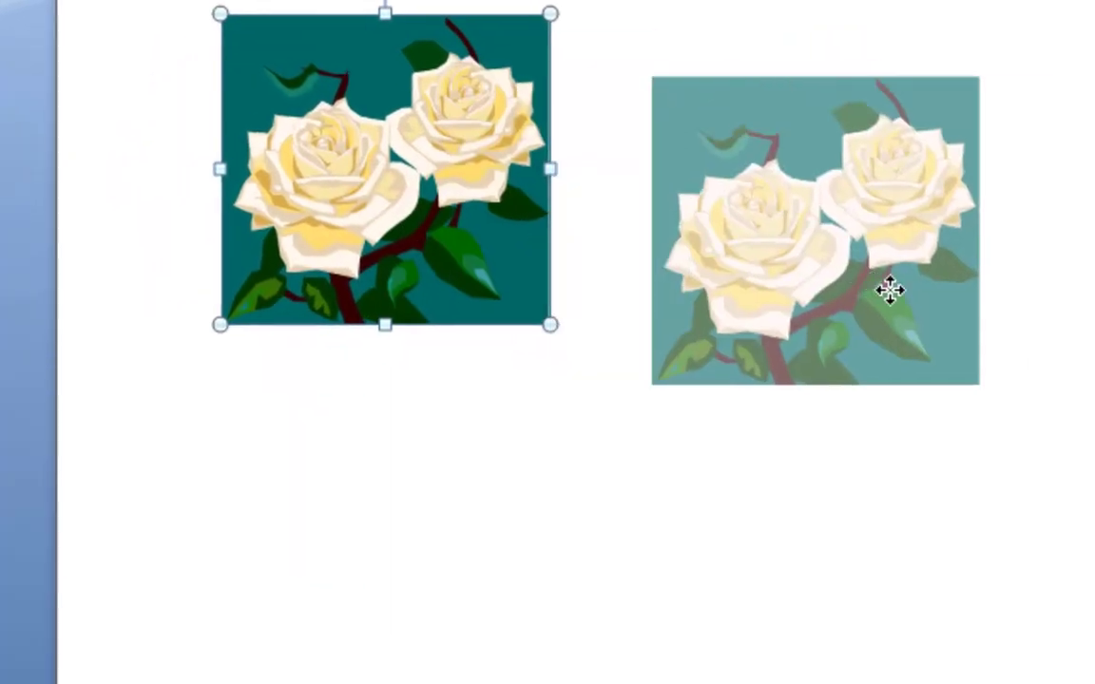
drag(972, 228, 896, 373)
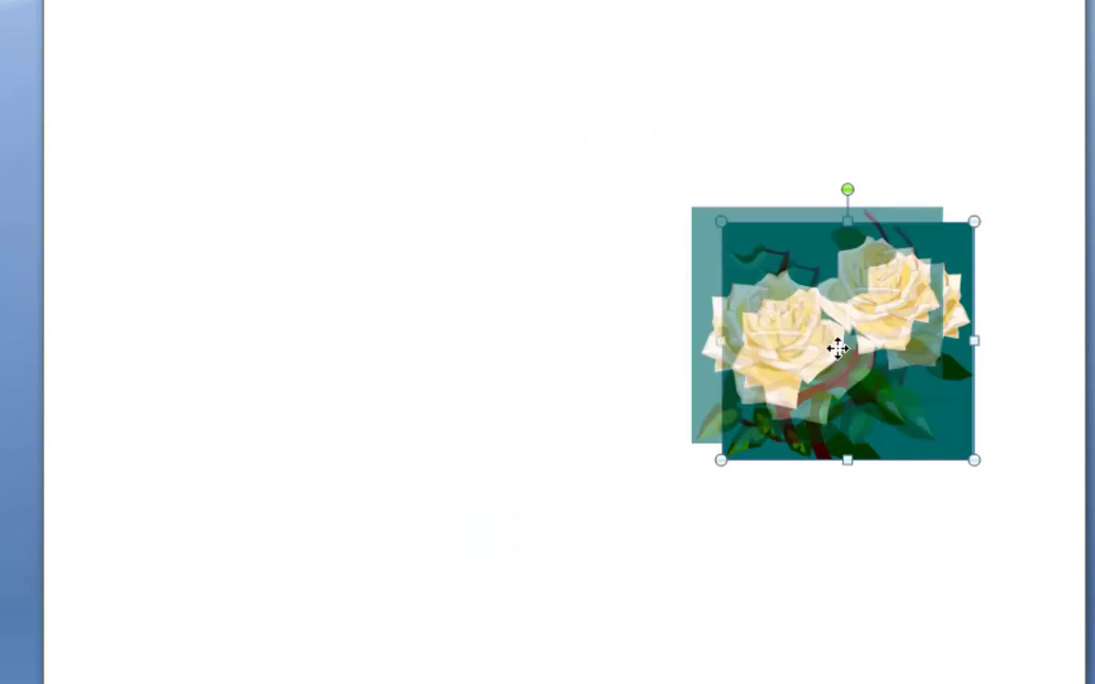
drag(837, 348, 299, 184)
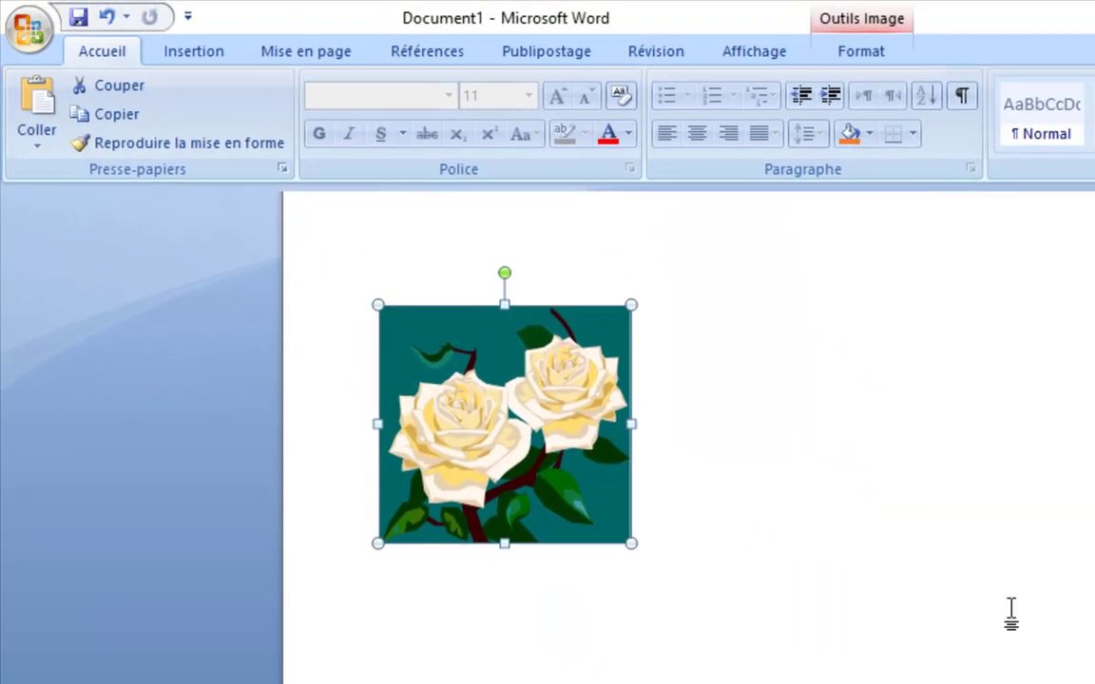
click(603, 235)
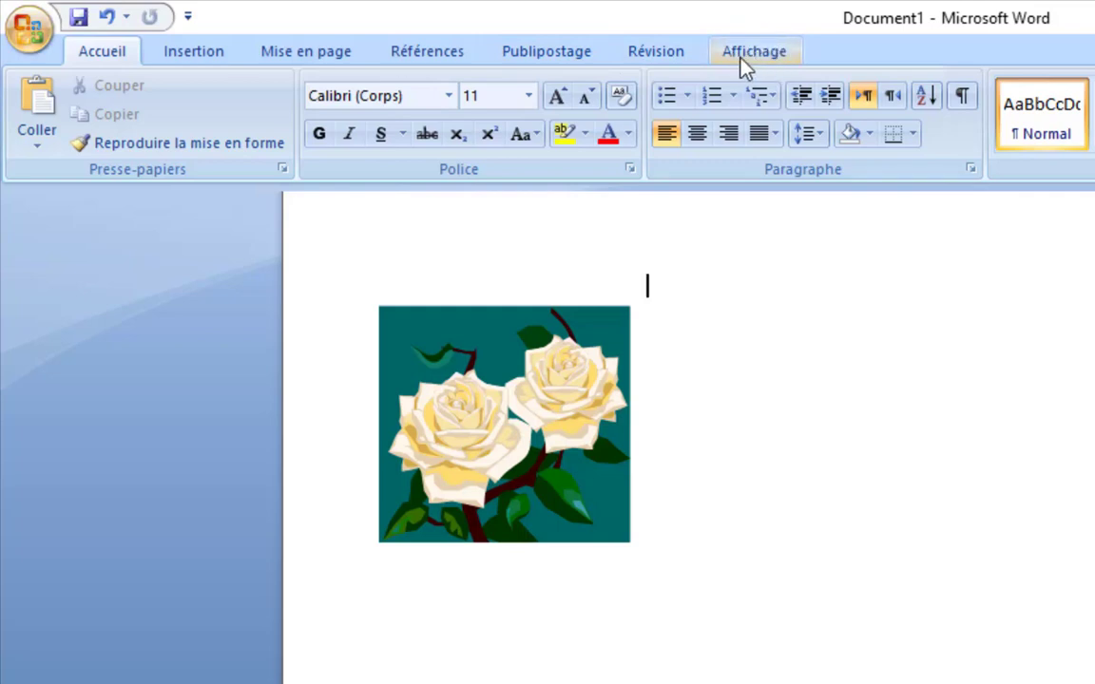
Reselect the roses picture and review the text wrapping choices among its formatting options.
click(494, 421)
double_click(494, 421)
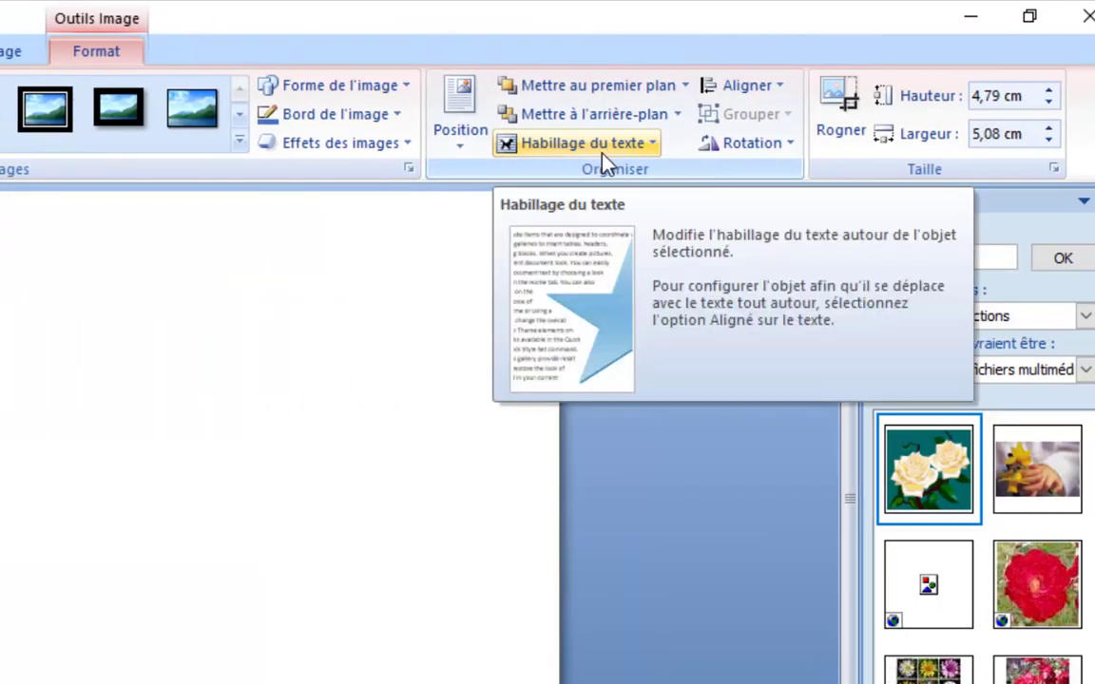
click(601, 152)
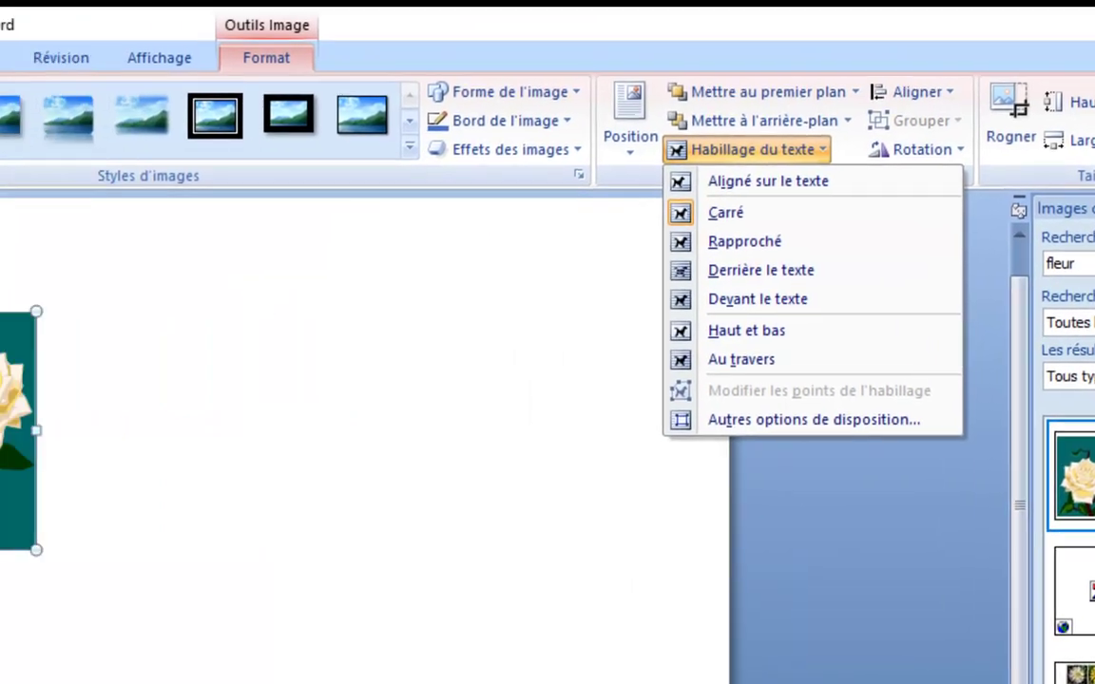
click(410, 510)
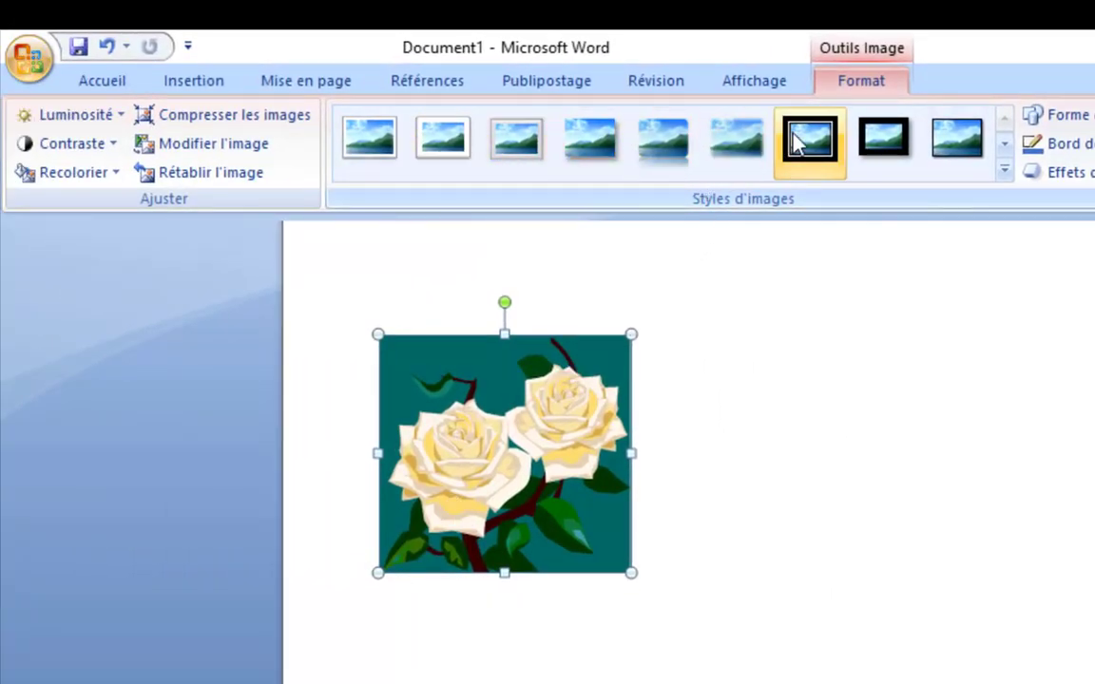
Try several picture styles on the roses picture, ending with the simple black frame with a shadow.
click(885, 152)
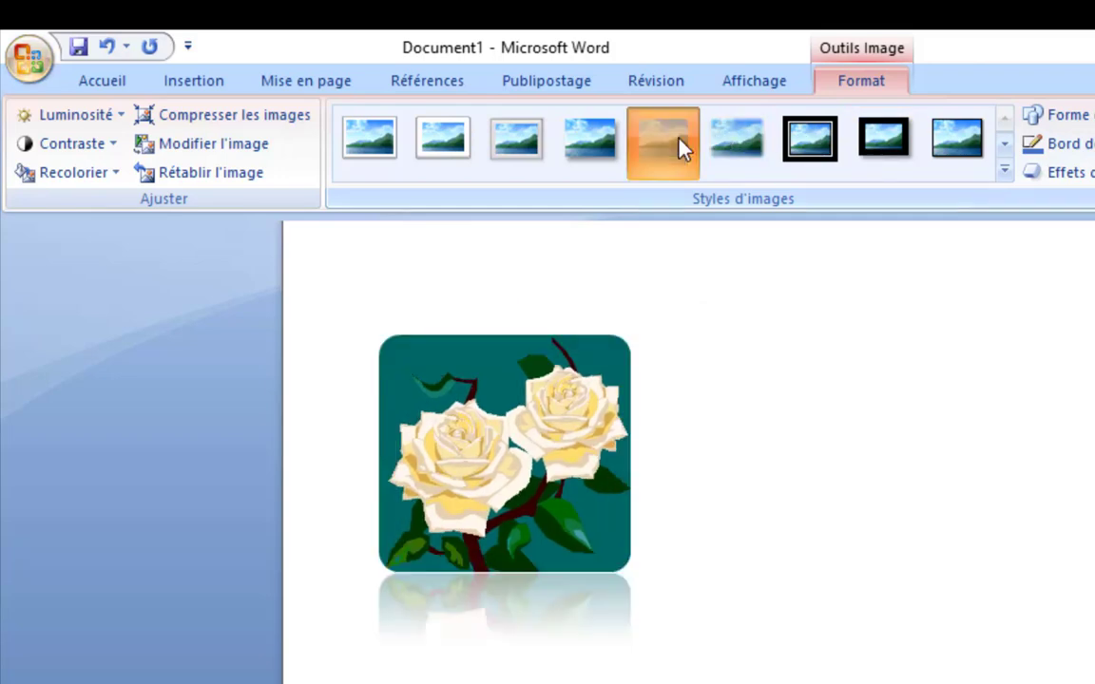
click(516, 152)
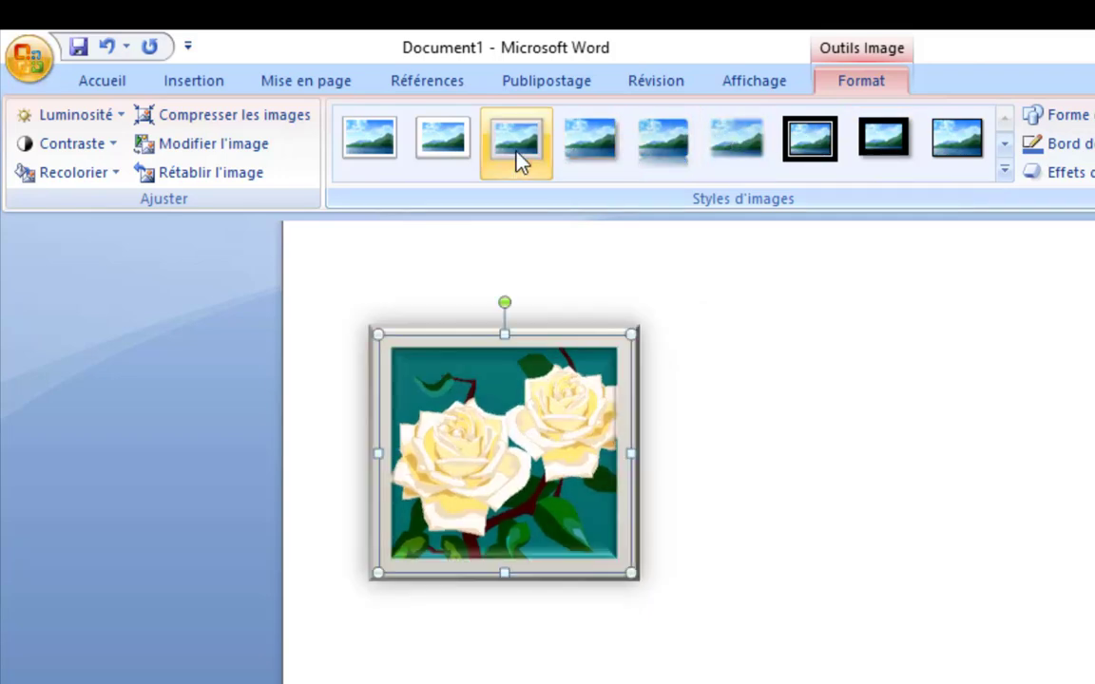
click(960, 157)
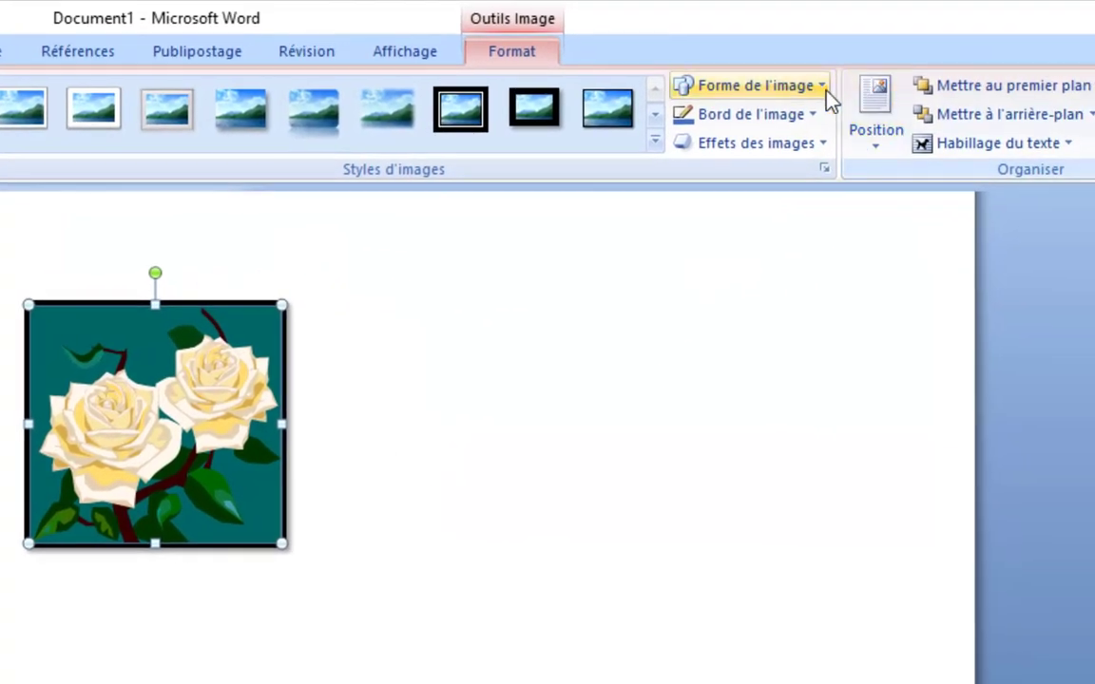
Change the roses picture's shape to an oval and then to a rounded rectangle, and preview other border colours without applying one.
click(819, 87)
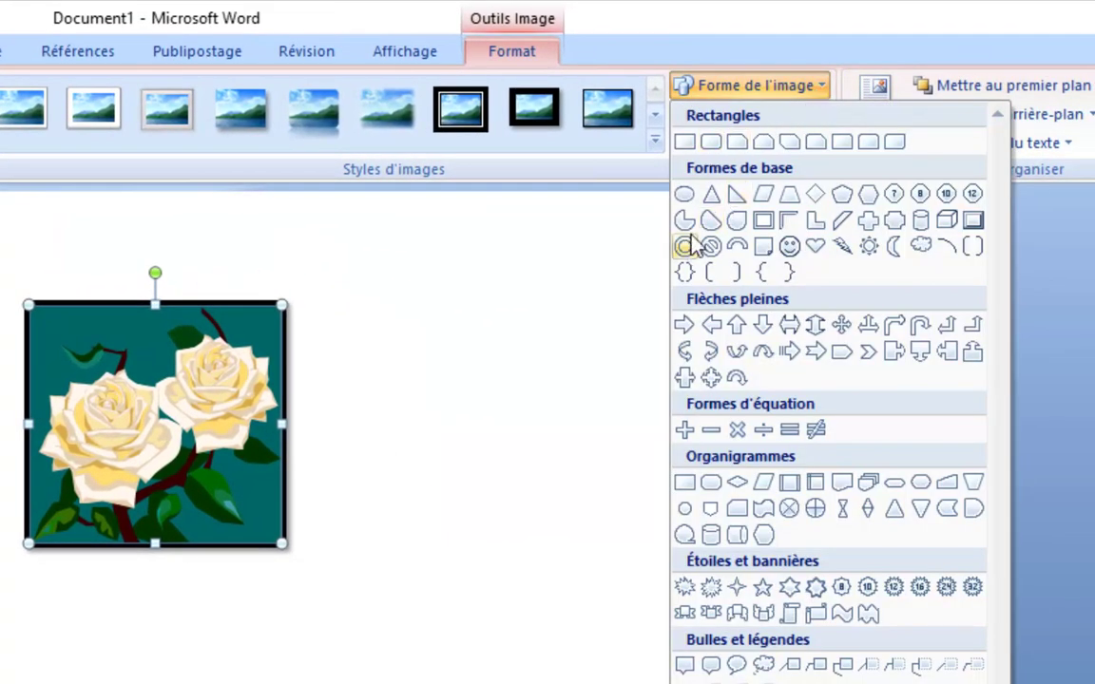
click(686, 196)
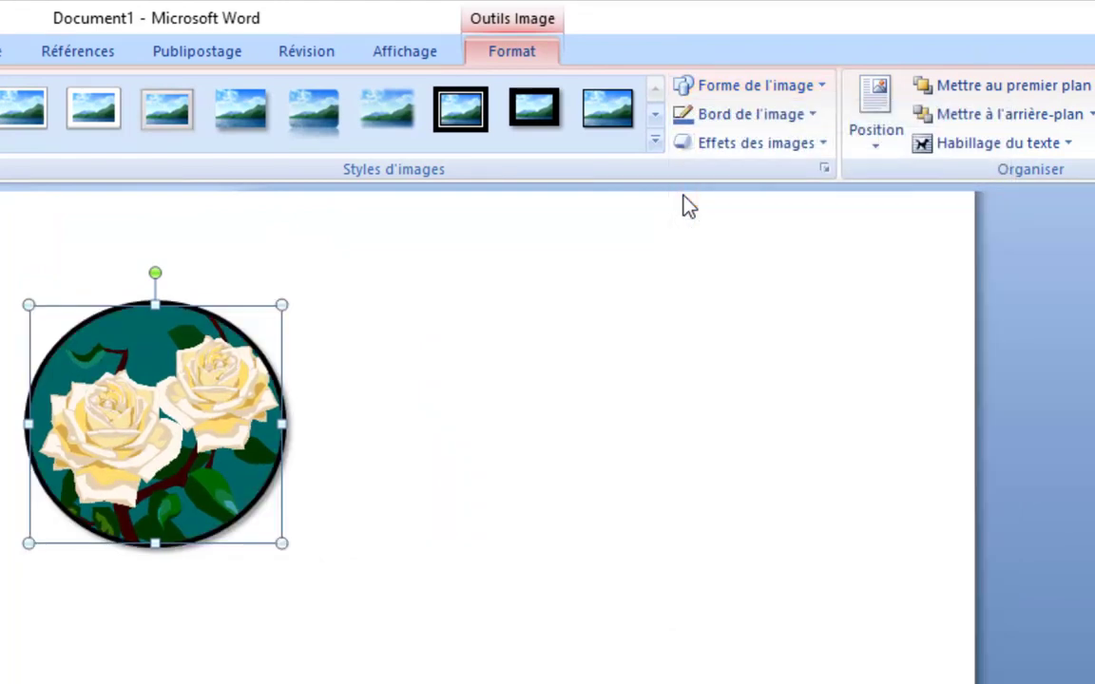
click(787, 88)
click(710, 143)
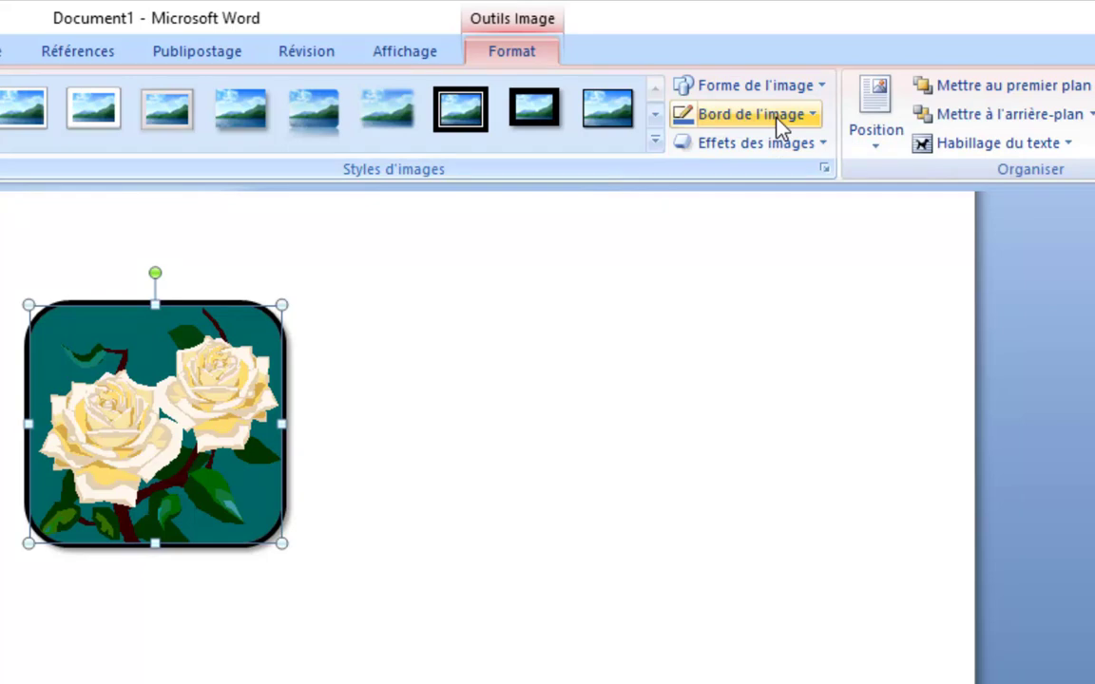
click(801, 115)
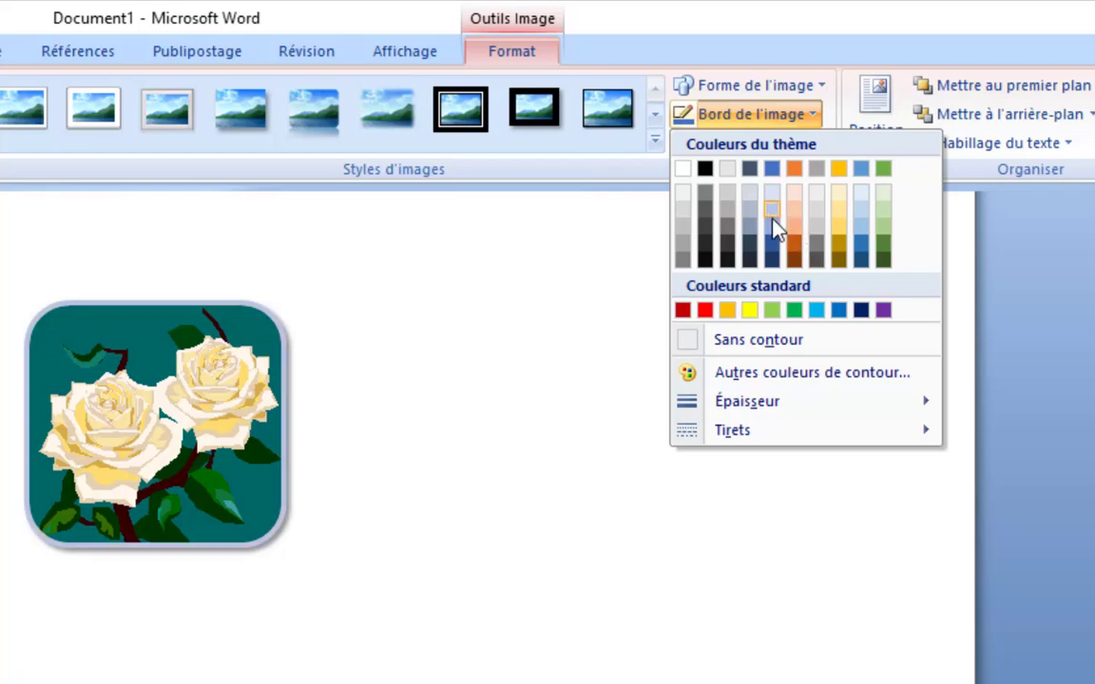
click(647, 160)
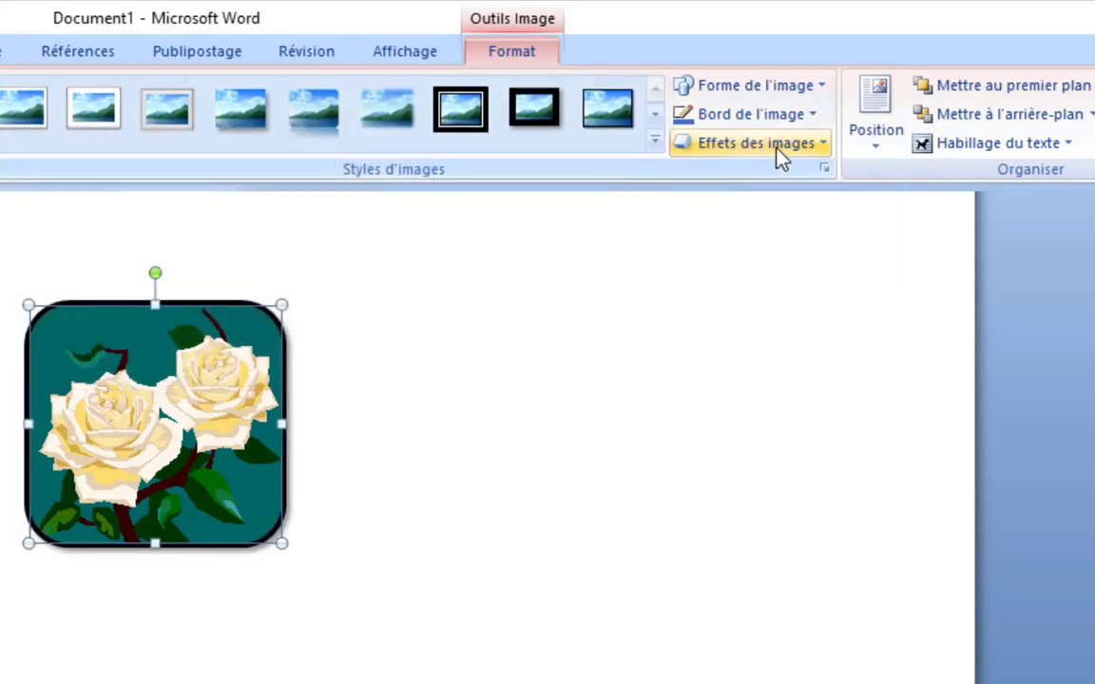
Look through the picture effects, apply the middle reflection variation of the first row to the roses picture, and deselect it.
click(775, 152)
mouse_move(758, 249)
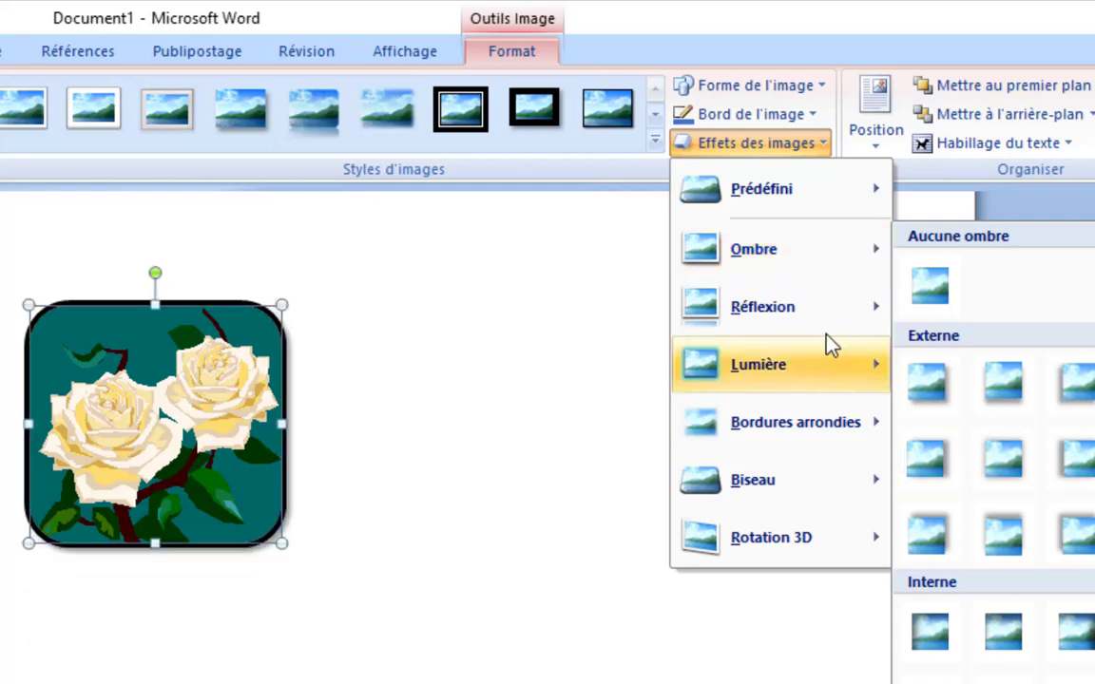
mouse_move(772, 364)
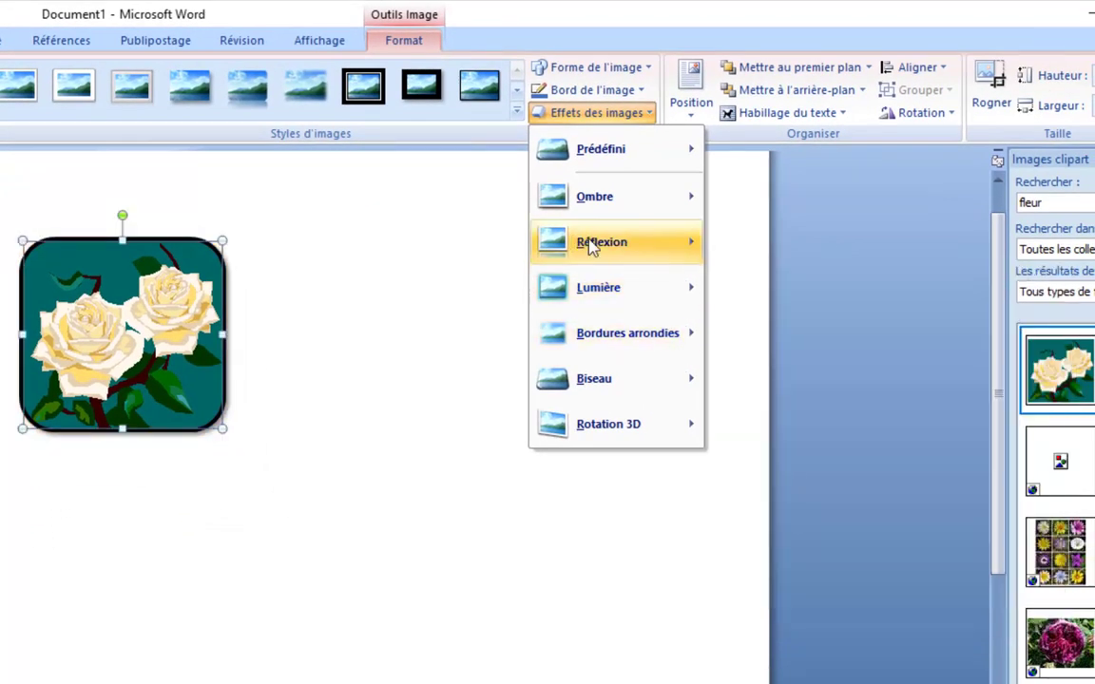
mouse_move(591, 245)
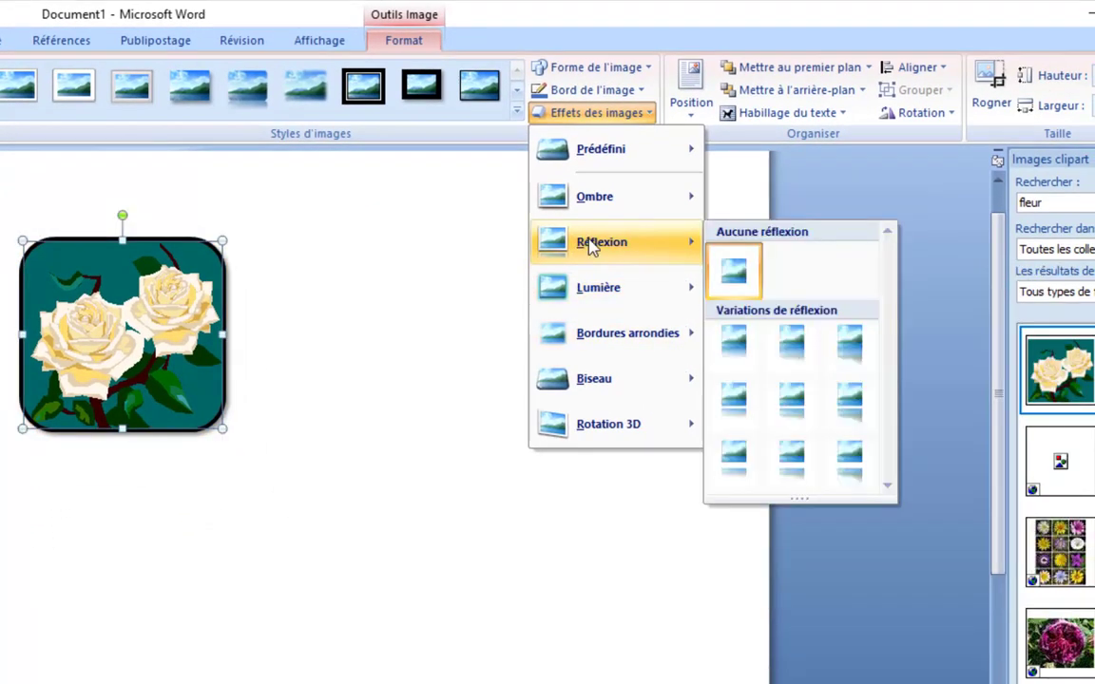
click(796, 357)
click(364, 537)
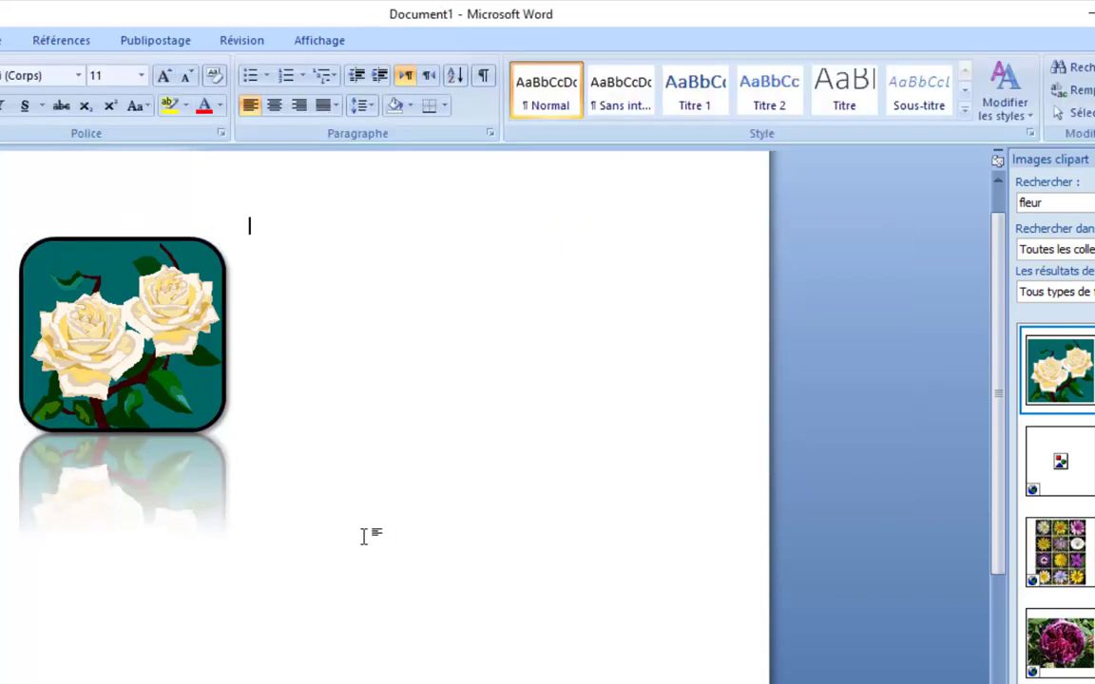
Close the clip art search pane and delete the roses picture from the page.
click(114, 353)
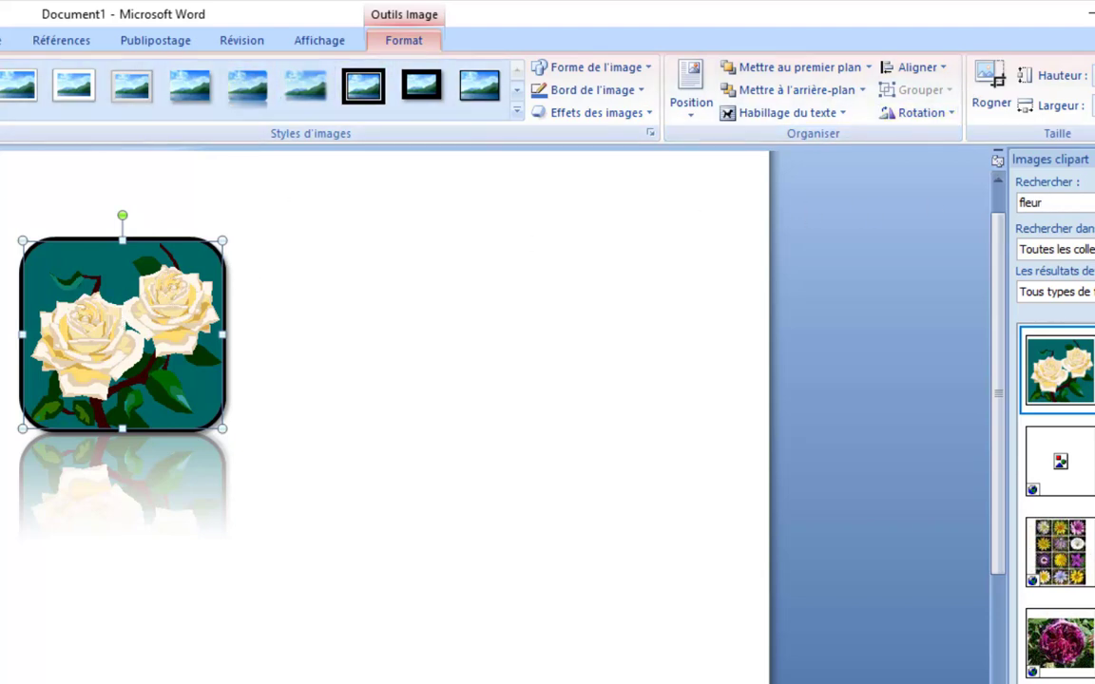
click(1093, 159)
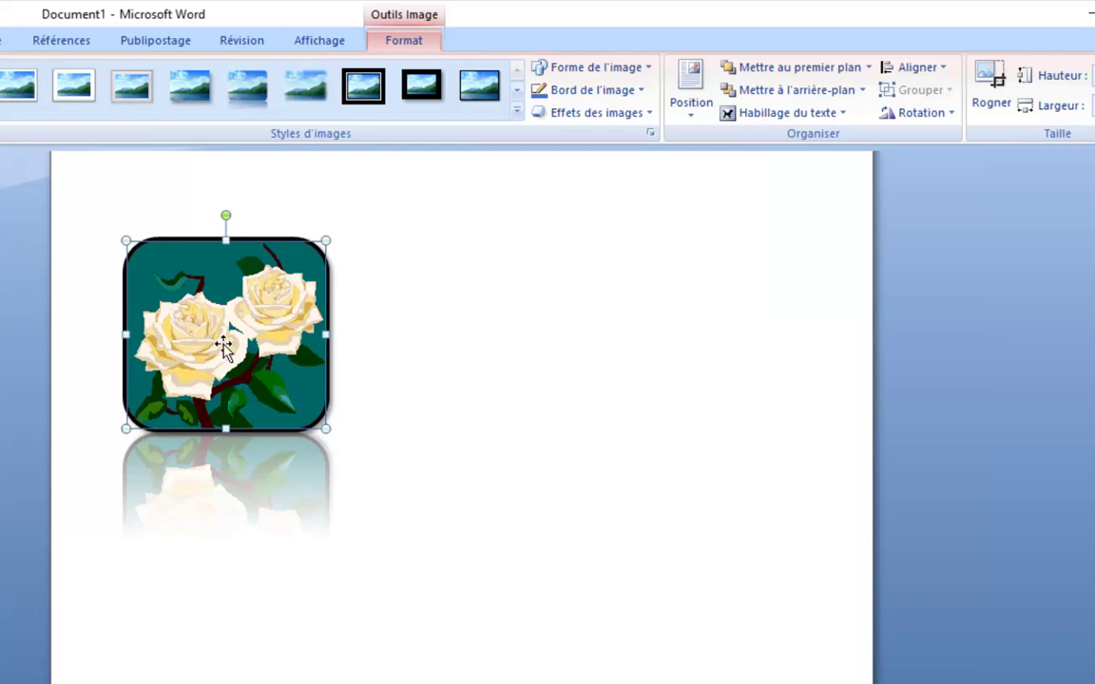
key(Return)
key(BackSpace)
click(252, 377)
key(BackSpace)
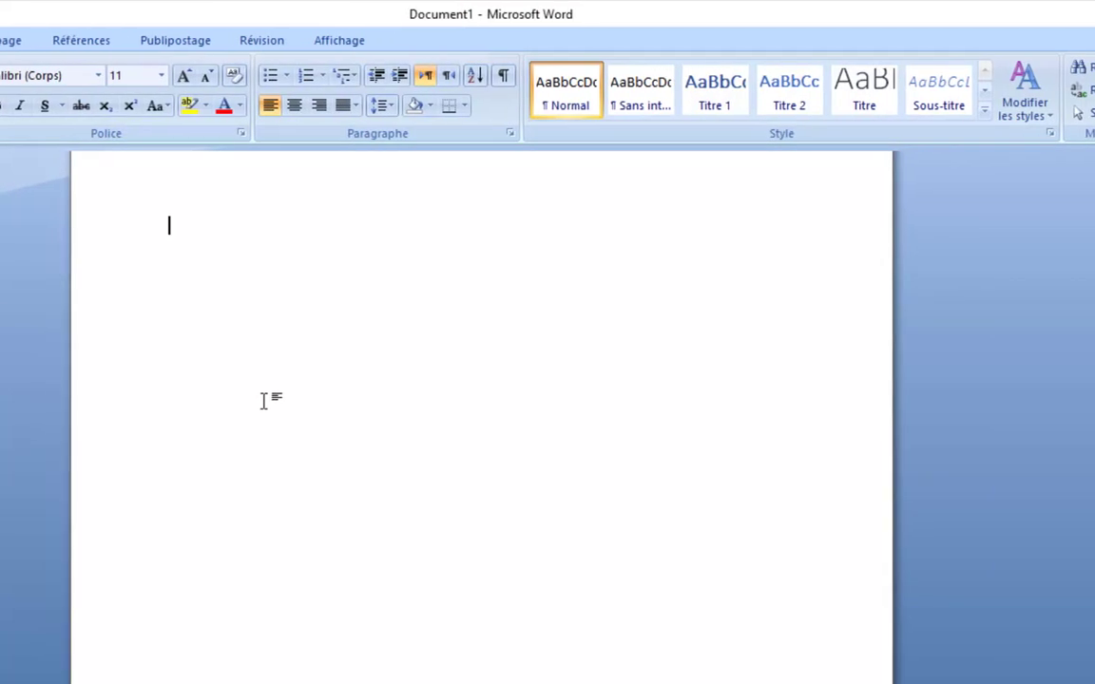
Reopen the clip art search and replace the search word with "enfant".
click(92, 44)
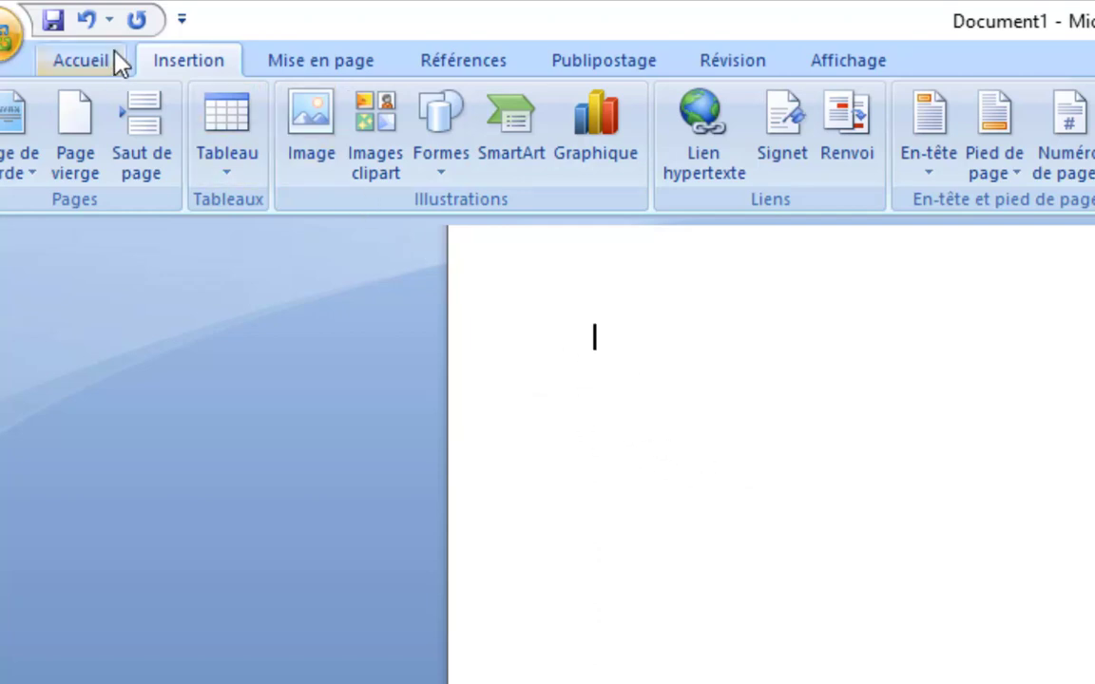
click(379, 169)
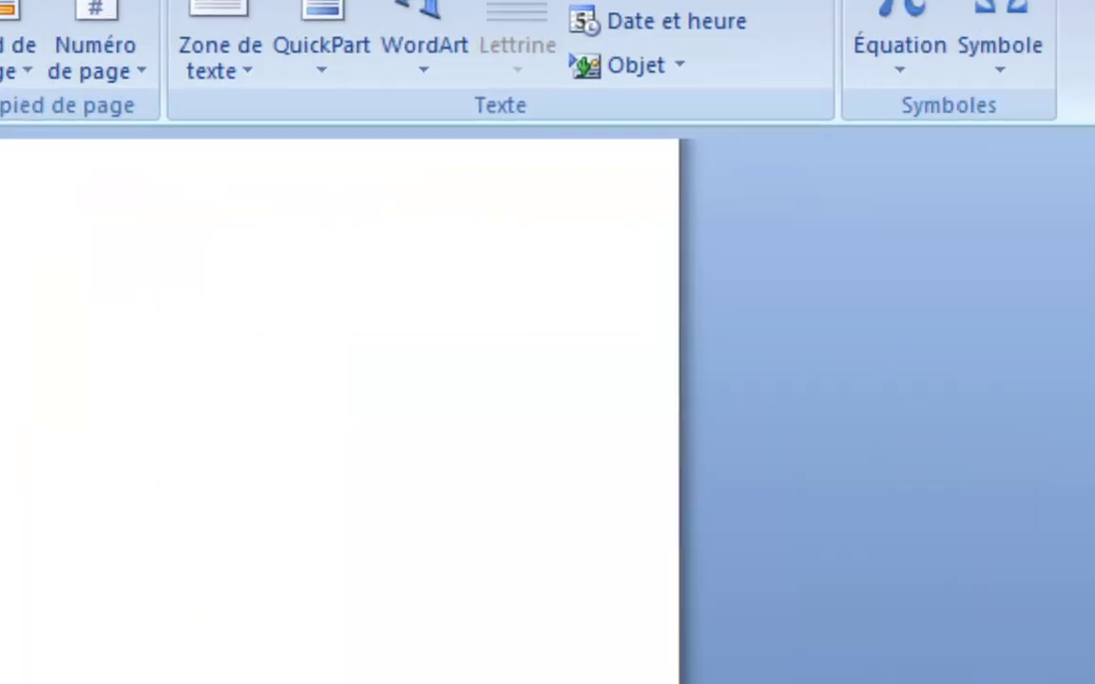
click(803, 198)
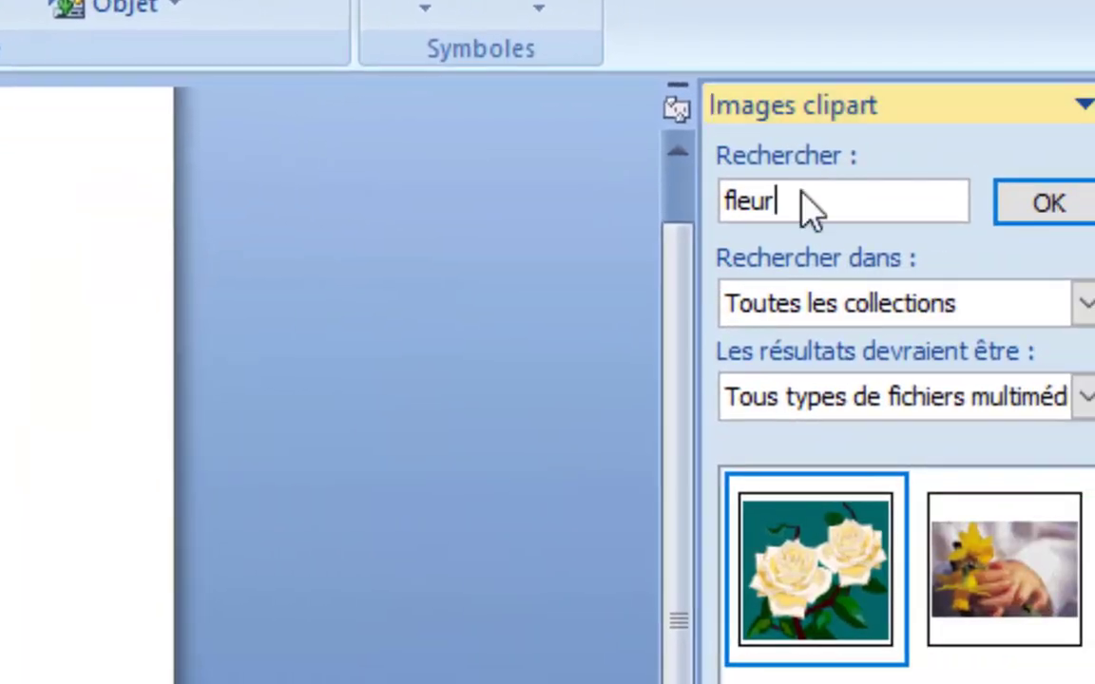
drag(803, 205, 679, 208)
text(en)
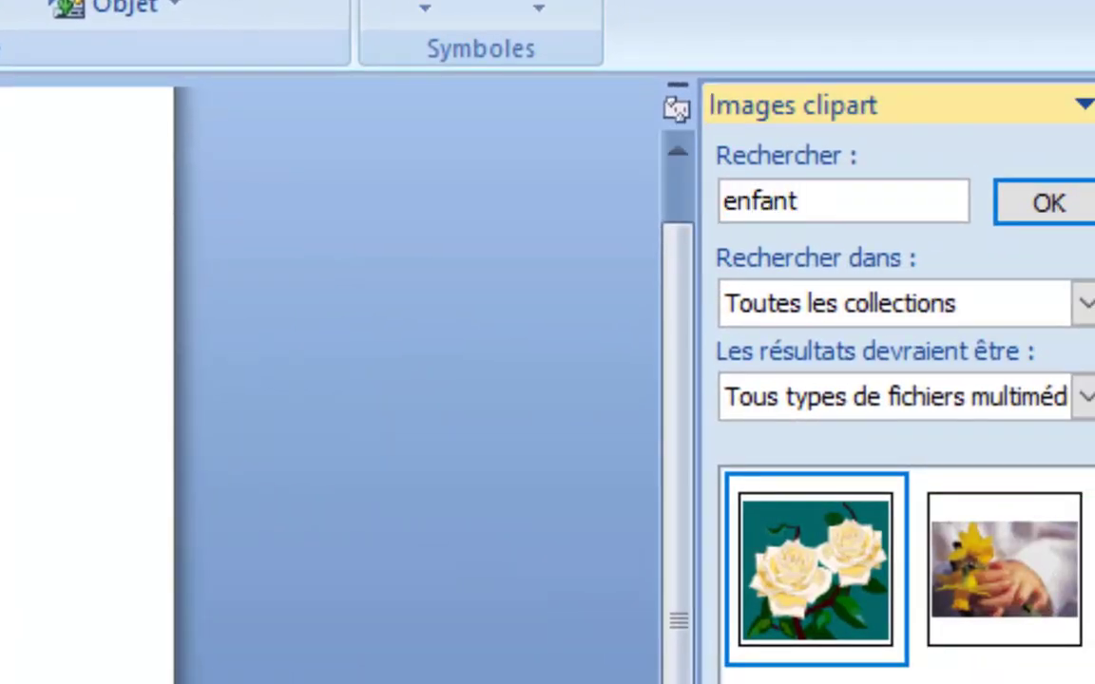
text(fant)
click(1028, 227)
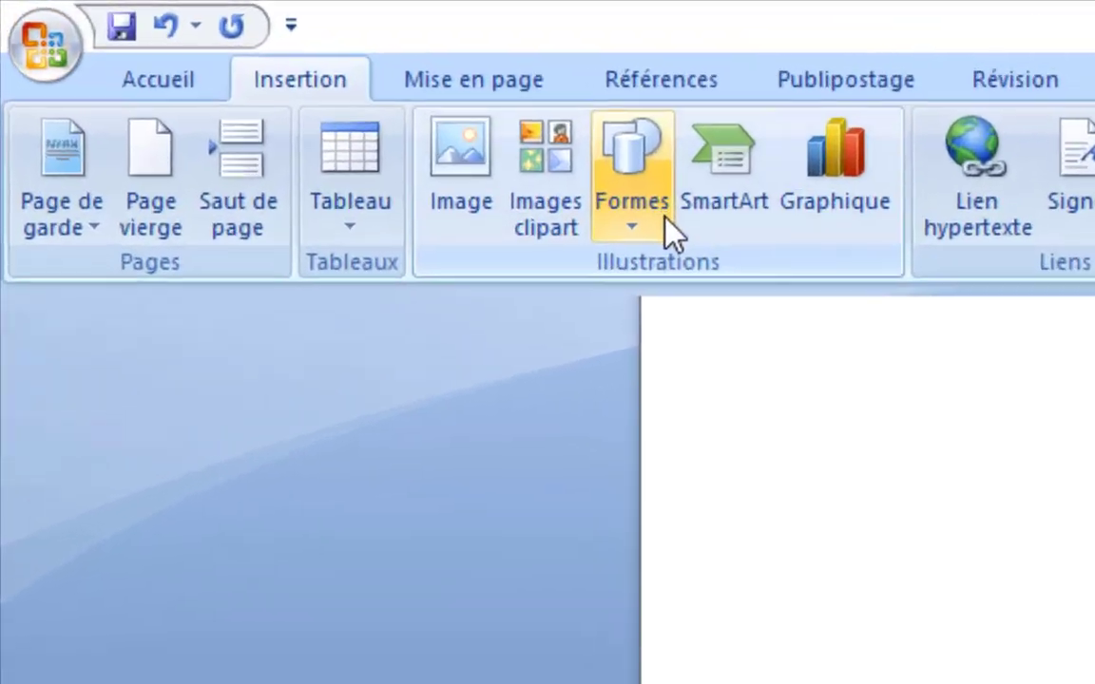
Draw a wide horizontal scroll banner near the top of the empty page.
click(665, 223)
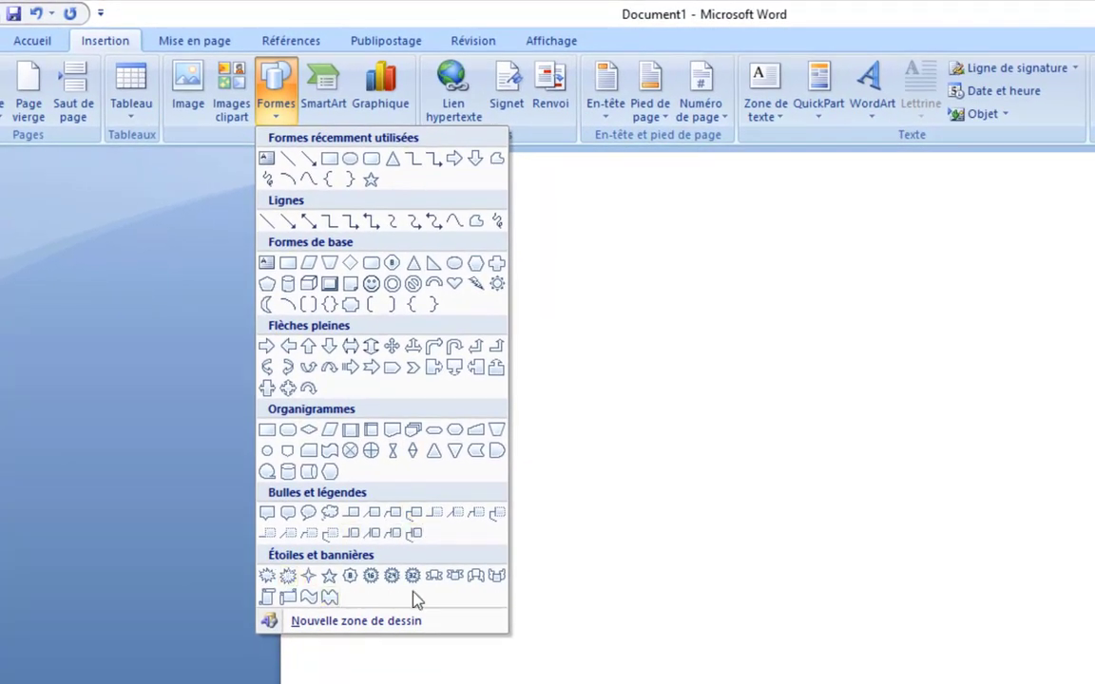
click(288, 599)
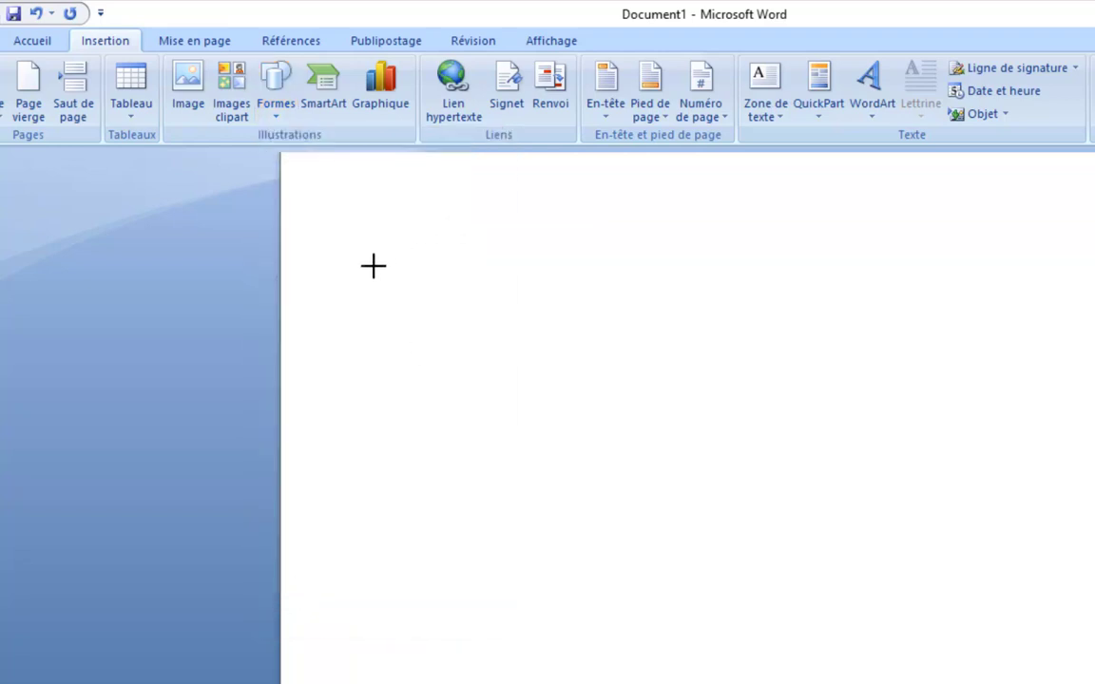
drag(412, 236, 910, 403)
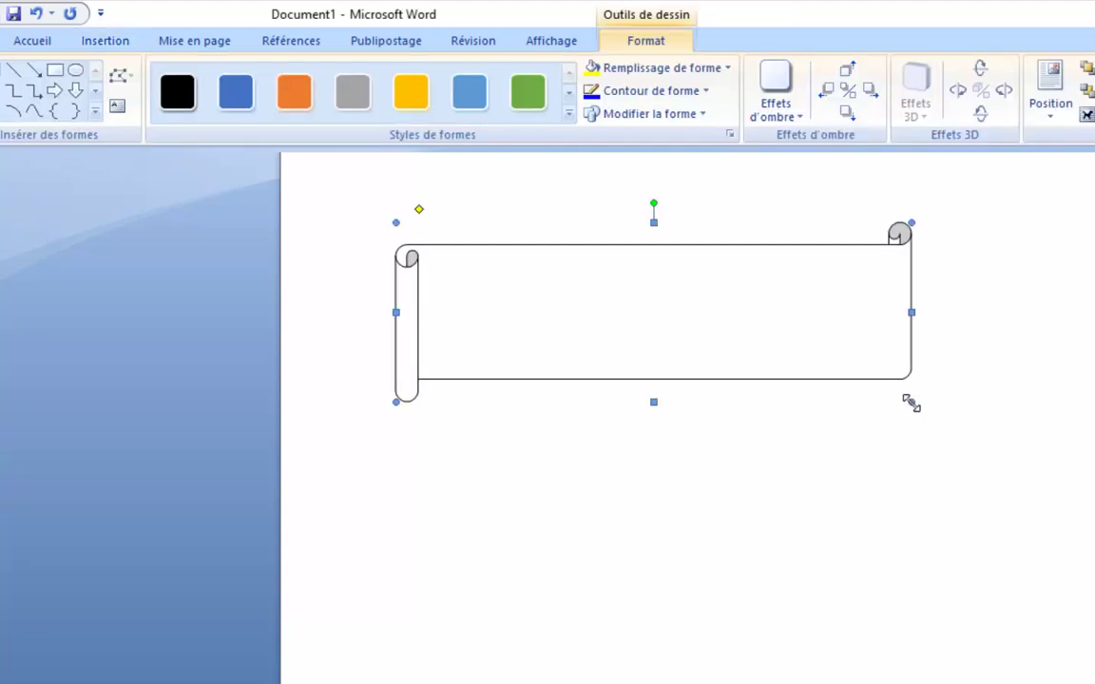
Add the text "Les domaines de l'informatiques" inside the scroll banner.
right_click(575, 299)
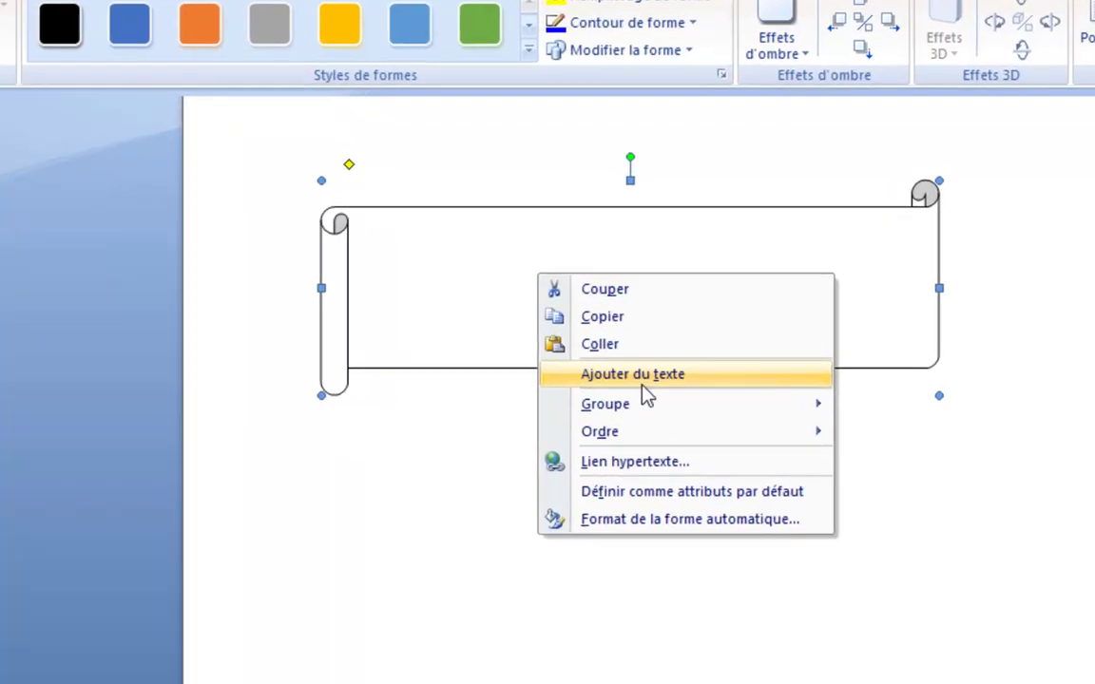
click(694, 375)
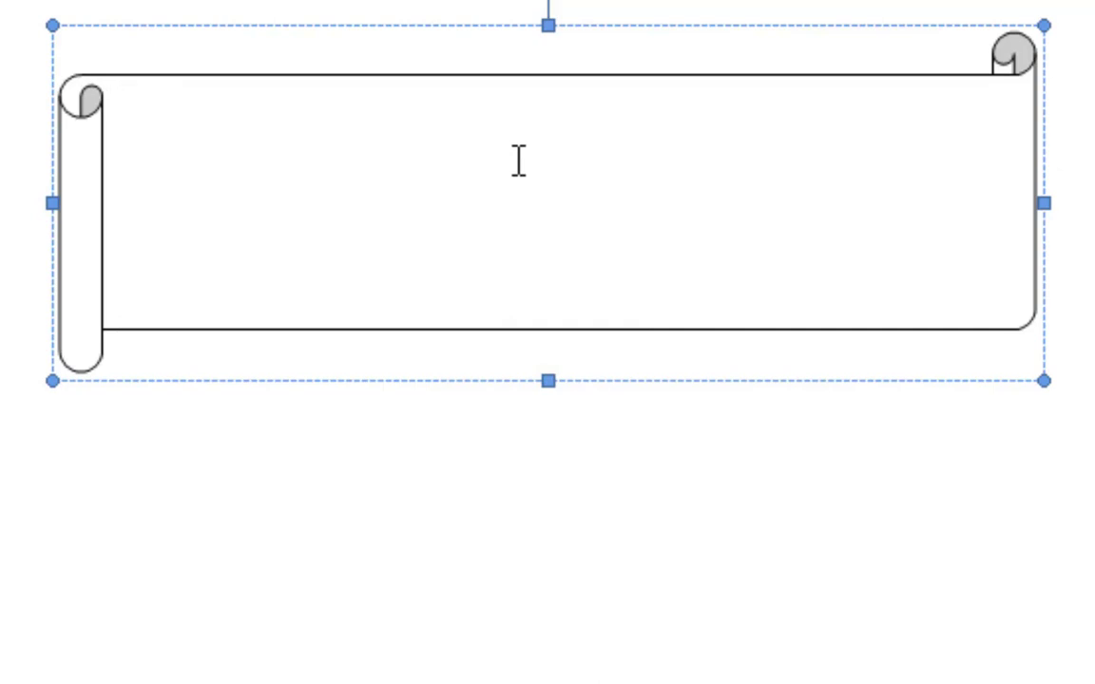
text(Les domaines de)
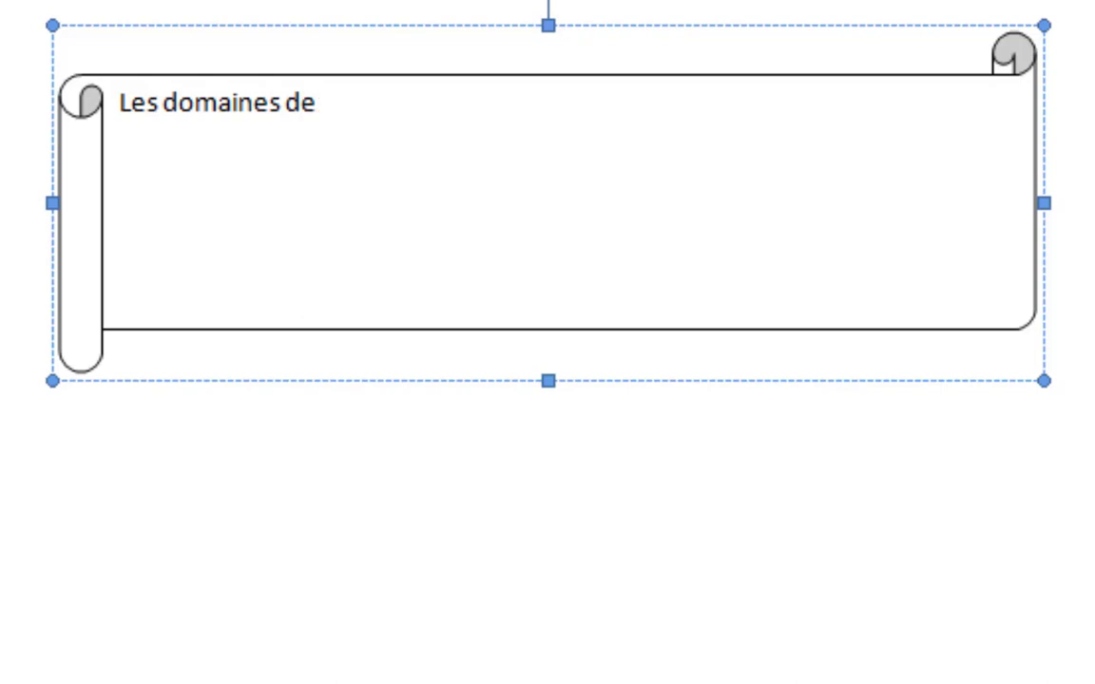
text( l'informa)
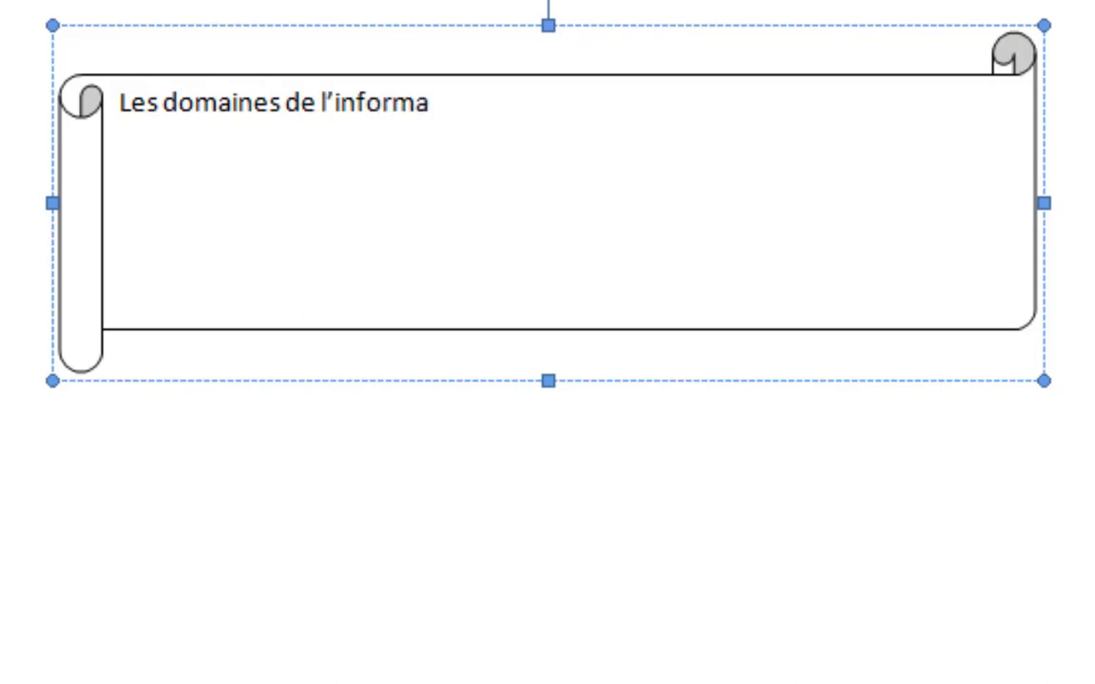
text(tiques)
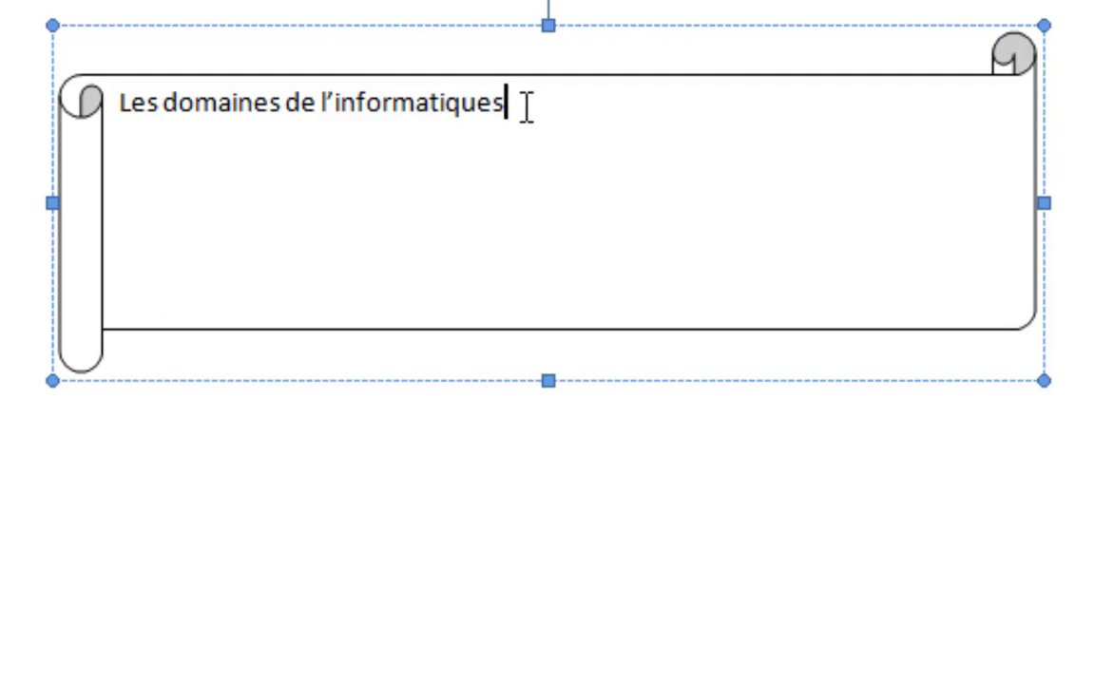
Set the banner text to size 22 and centre it.
drag(526, 104, 120, 103)
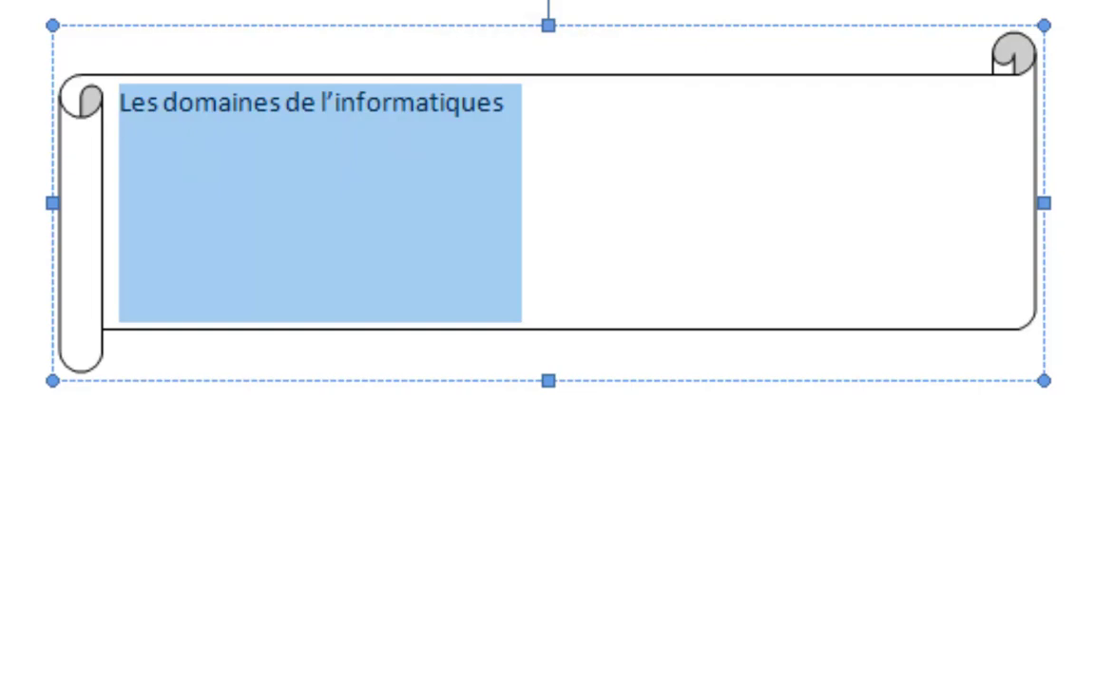
click(471, 56)
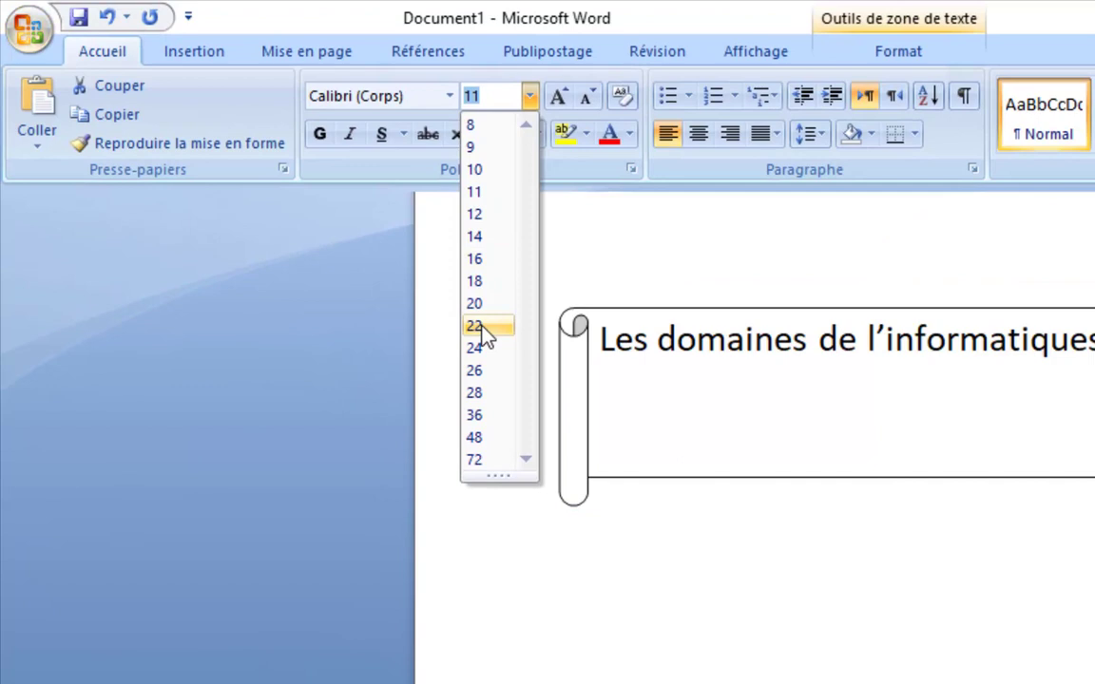
click(480, 328)
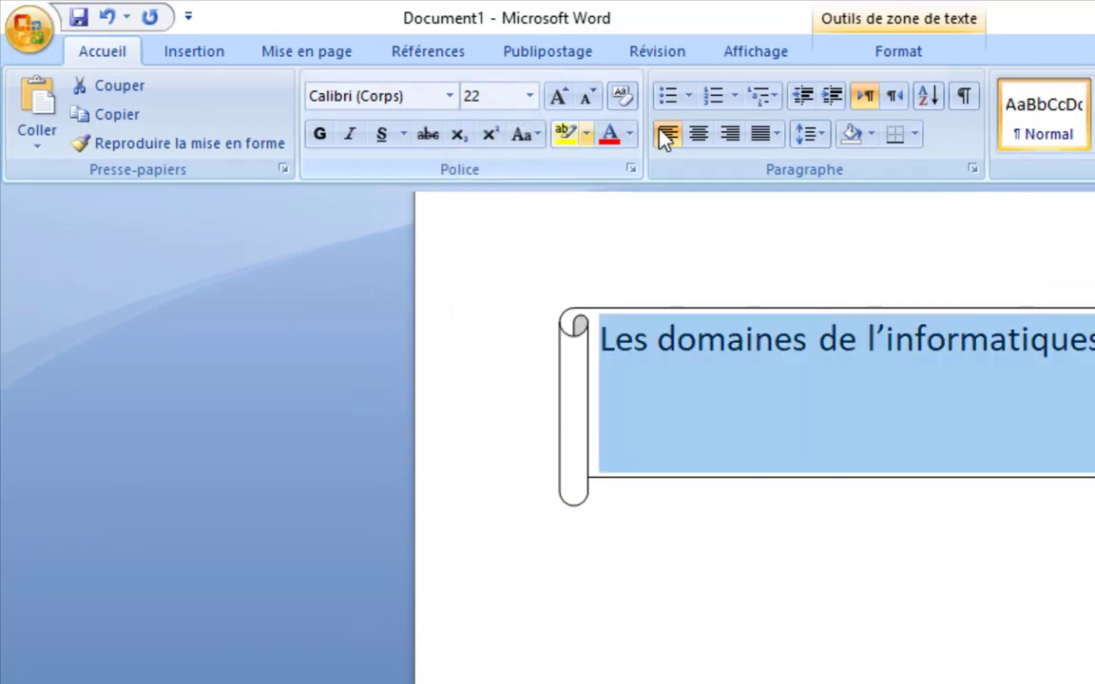
click(696, 136)
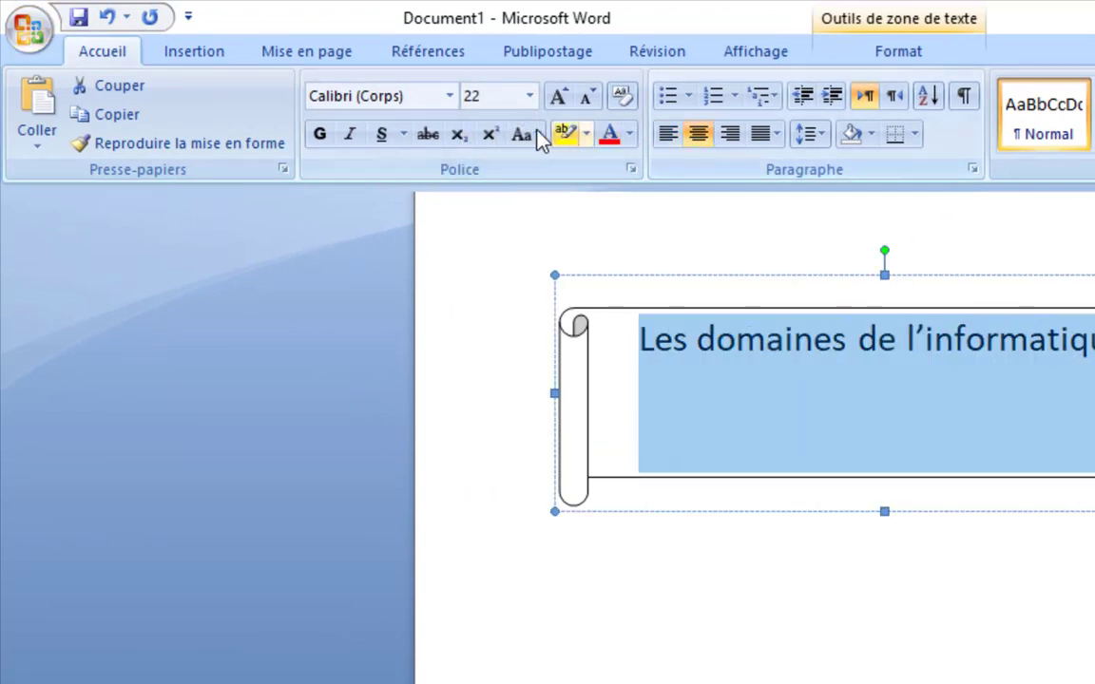
Make the banner text bold and change its font to Times New Roman.
click(321, 136)
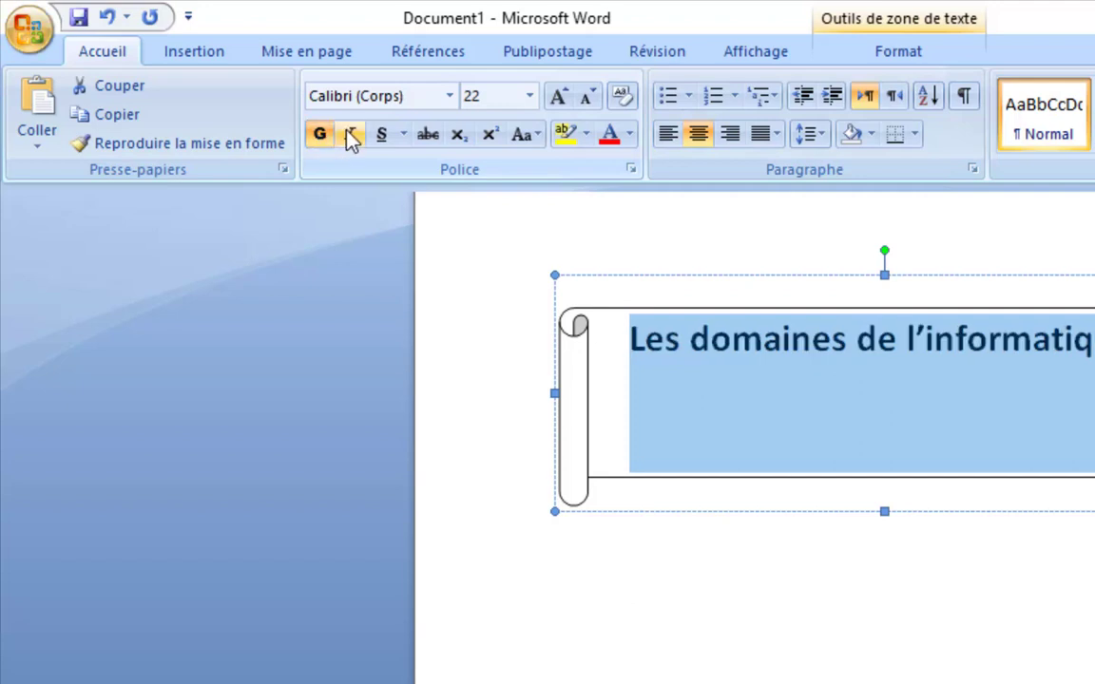
click(421, 99)
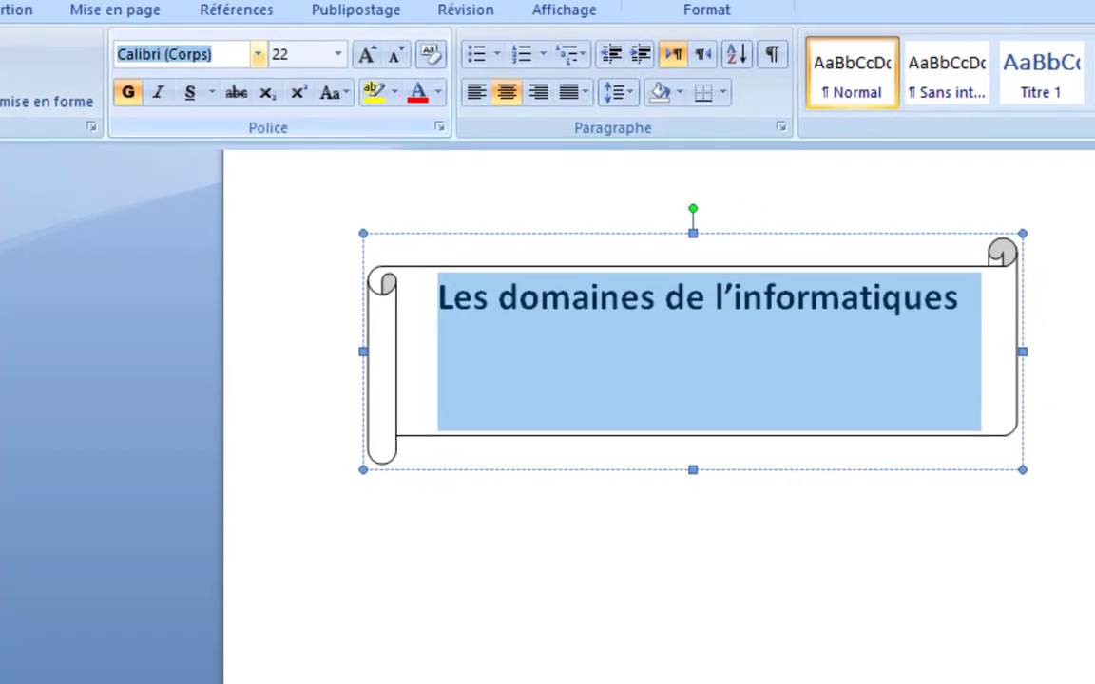
key(Return)
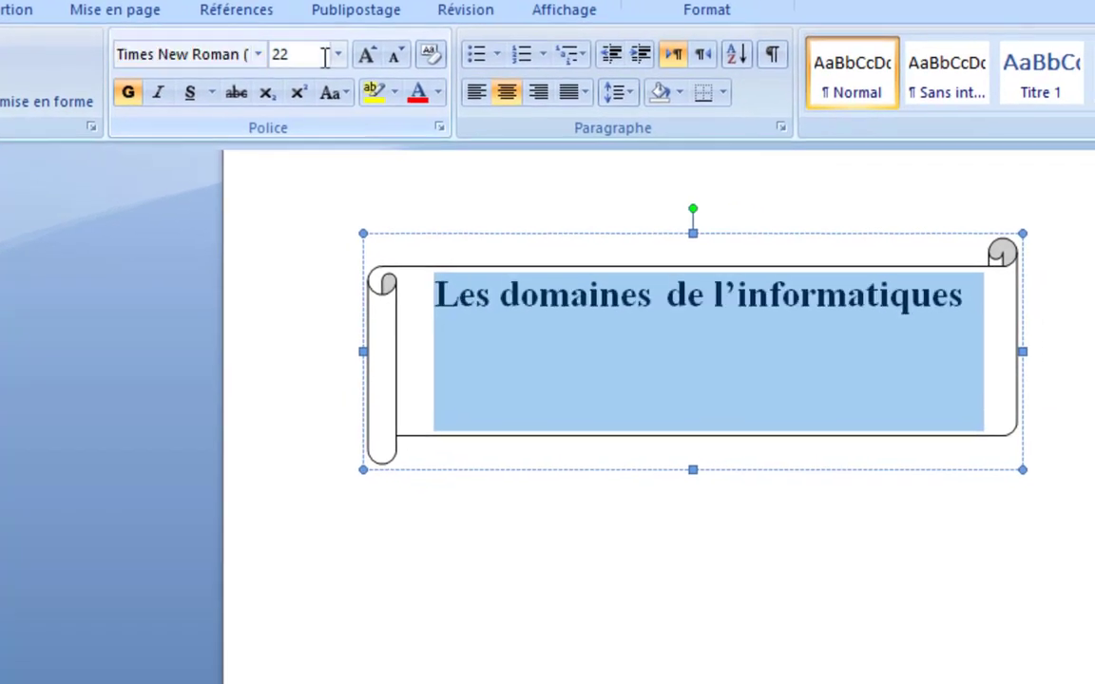
Colour the banner text dark orange, then select the scroll banner shape itself.
click(438, 92)
click(527, 261)
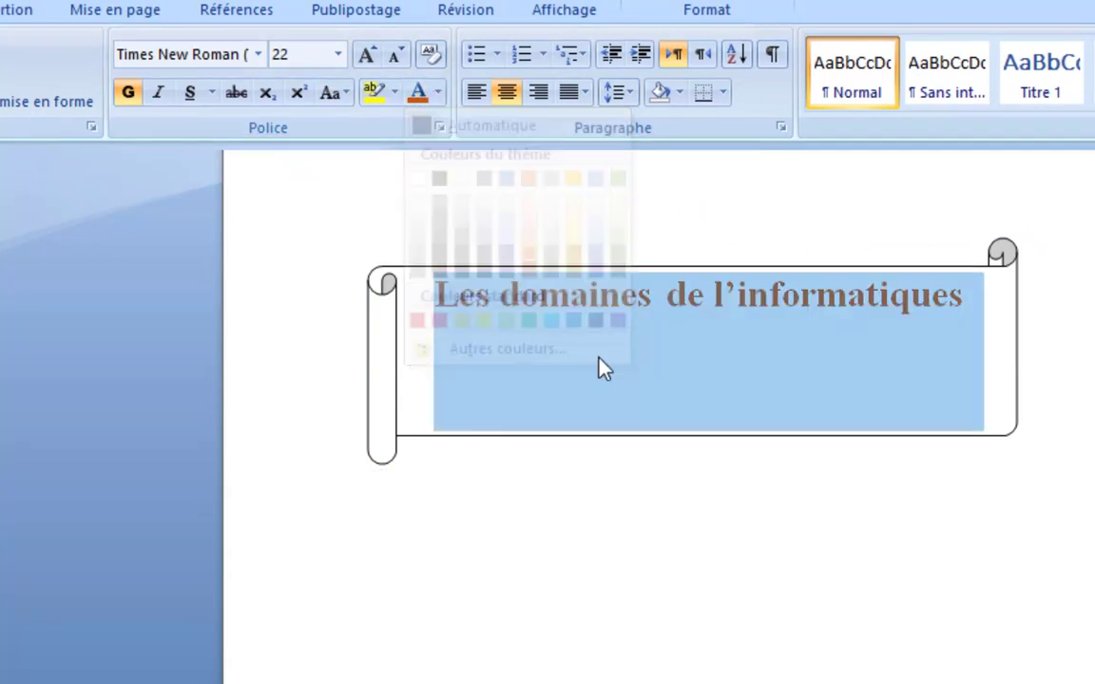
click(604, 415)
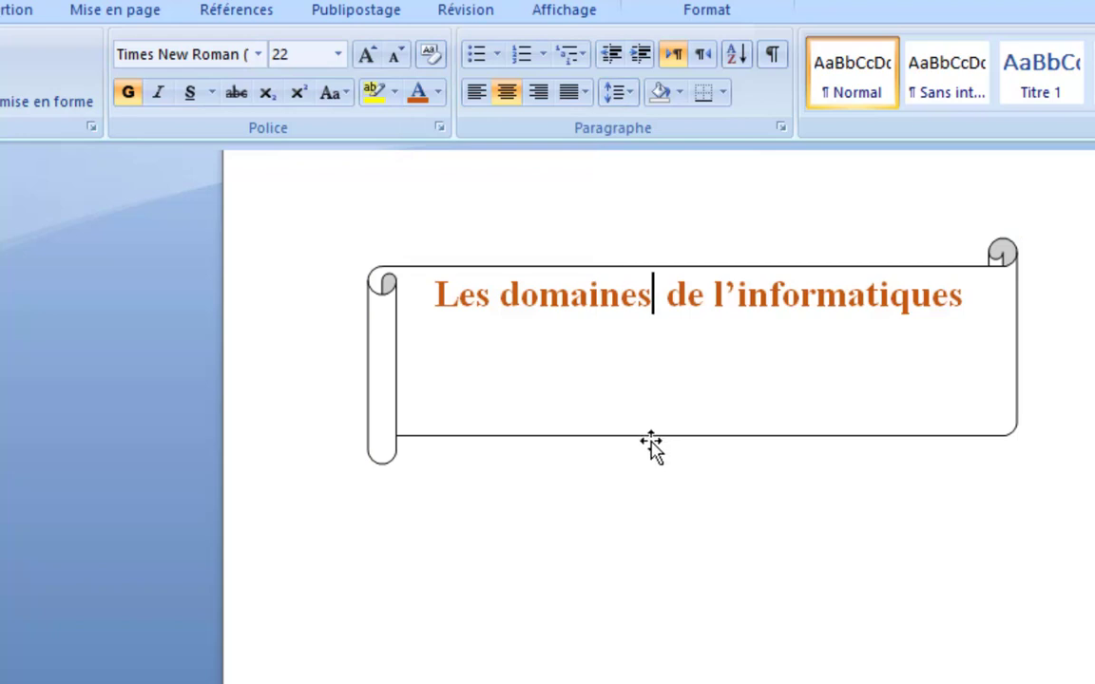
click(652, 439)
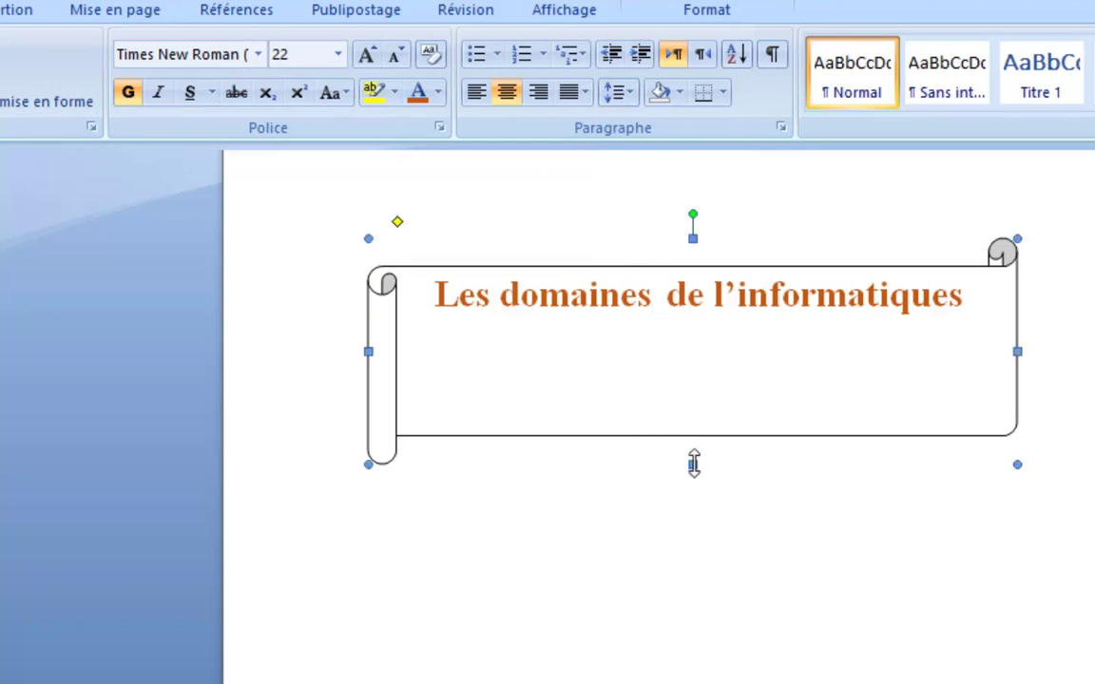